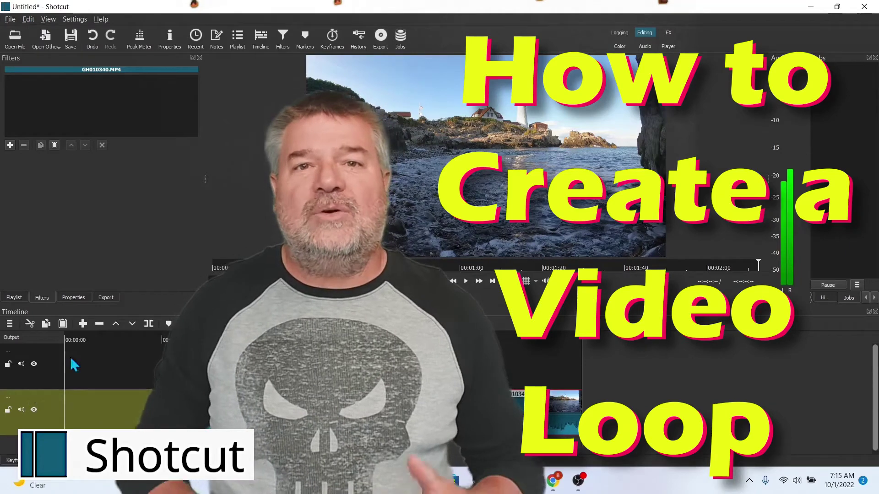
Step: Stop the demo preview and copy the selected top-track clip from the Edit menu
left_click(74, 364)
left_click(29, 19)
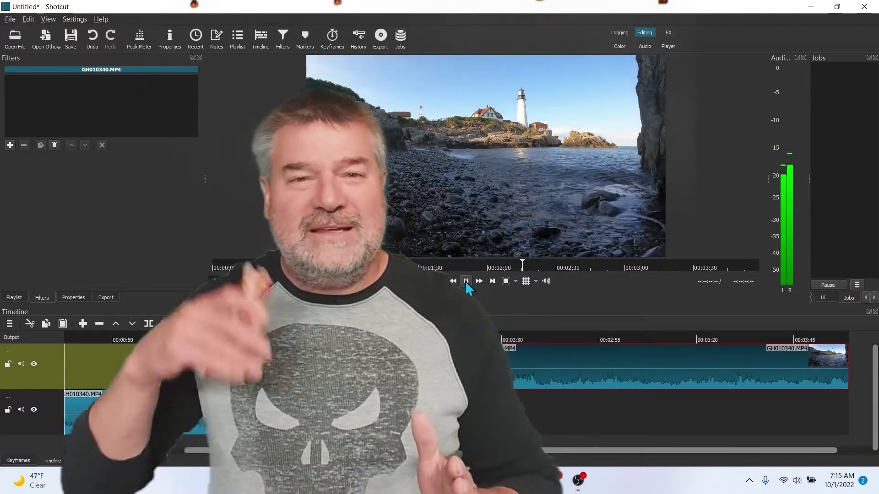
left_click(466, 281)
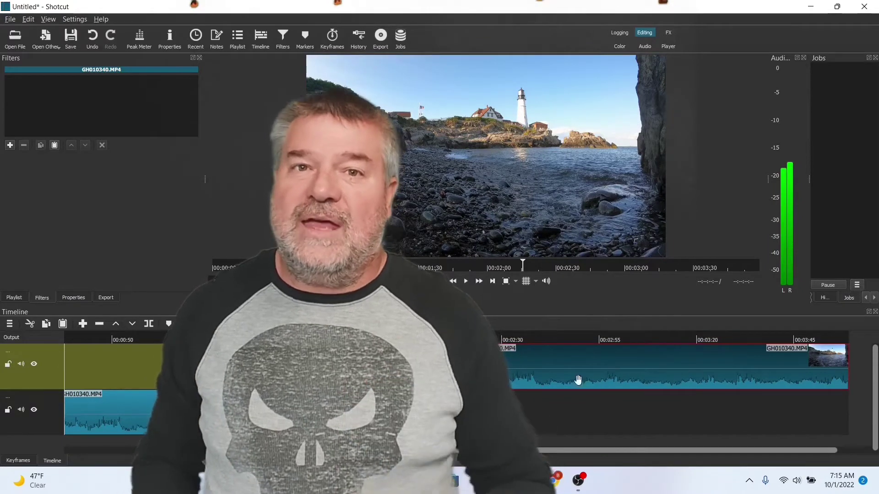
left_click(29, 18)
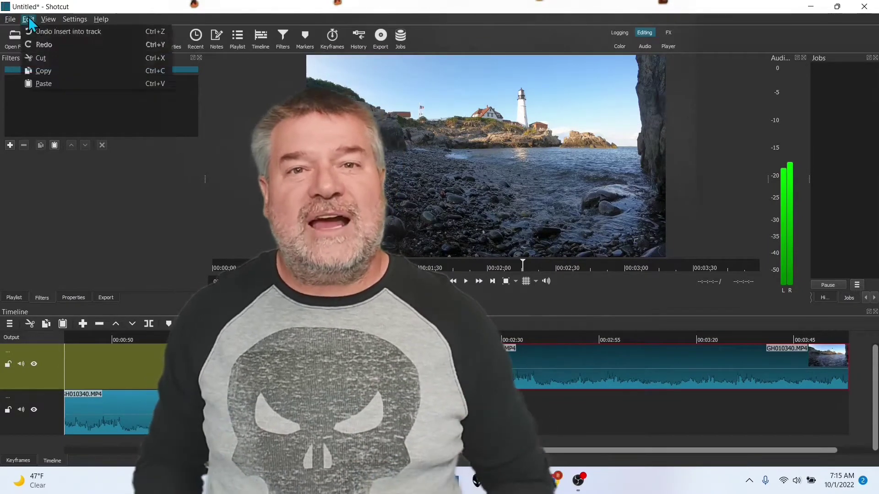
left_click(43, 72)
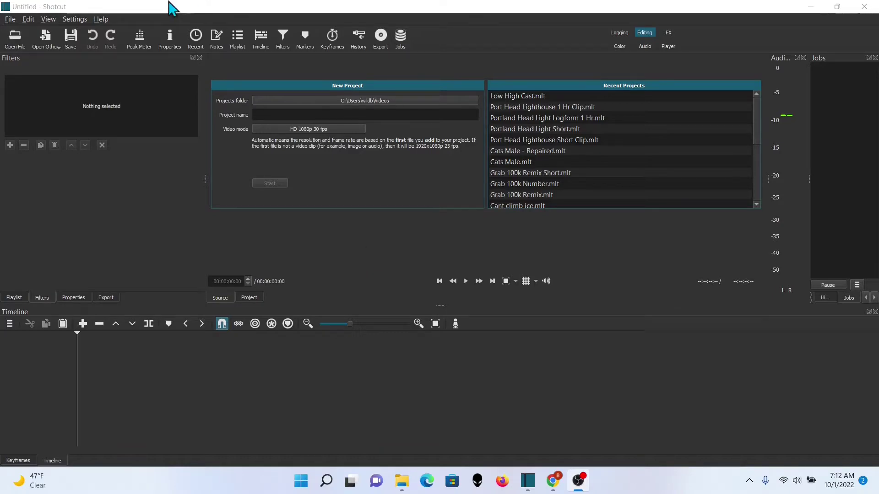
Step: Open GH010340.MP4, drop it onto the timeline, and fit the timeline to the clip
left_click(15, 39)
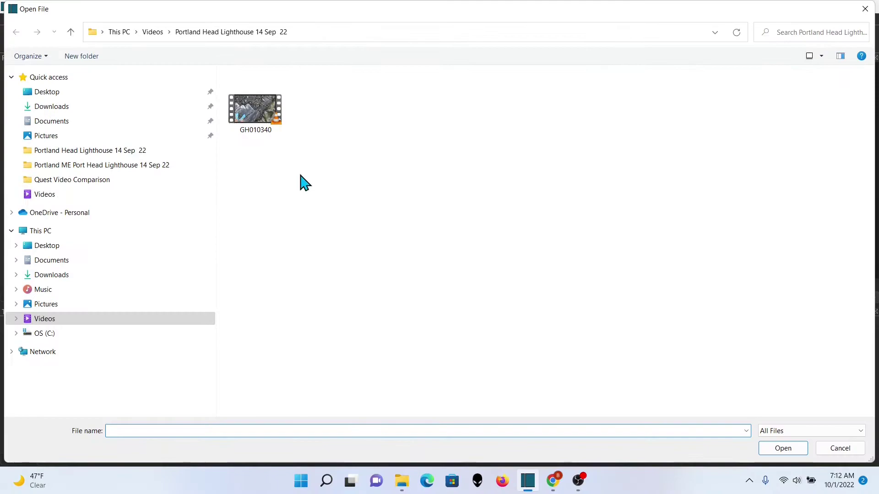
double_click(262, 110)
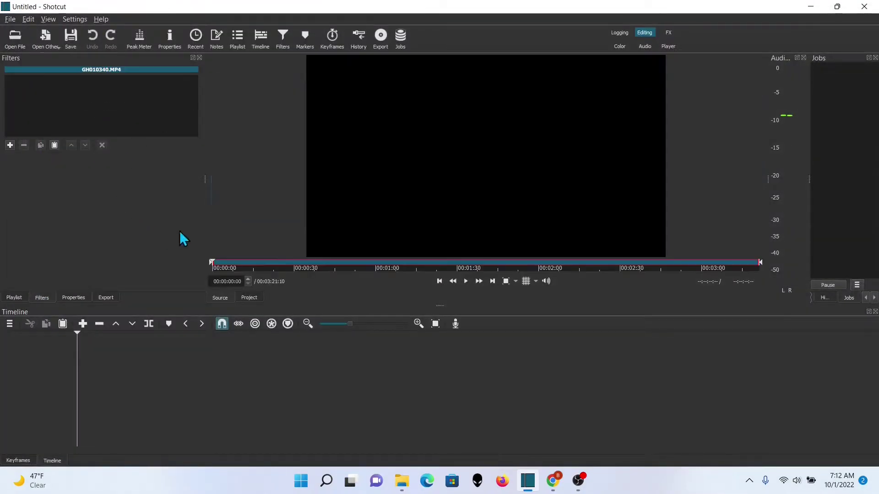
left_click(466, 281)
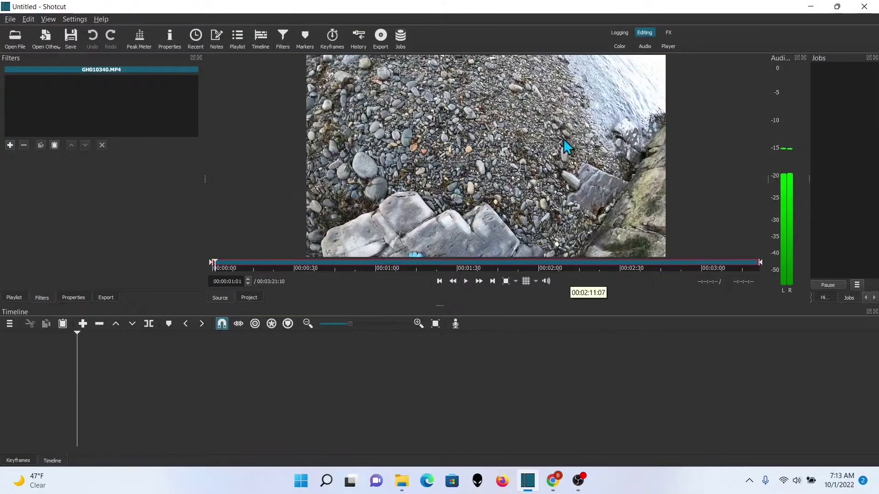
left_click_drag(499, 105, 106, 346)
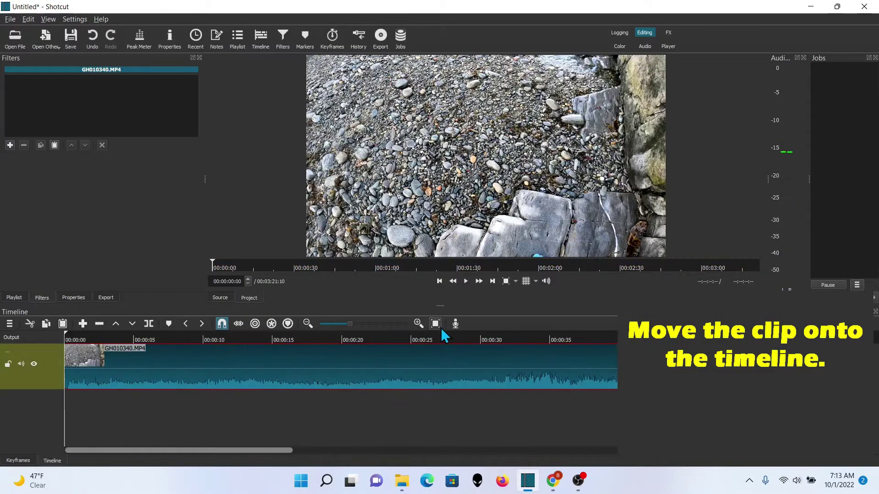
left_click(437, 323)
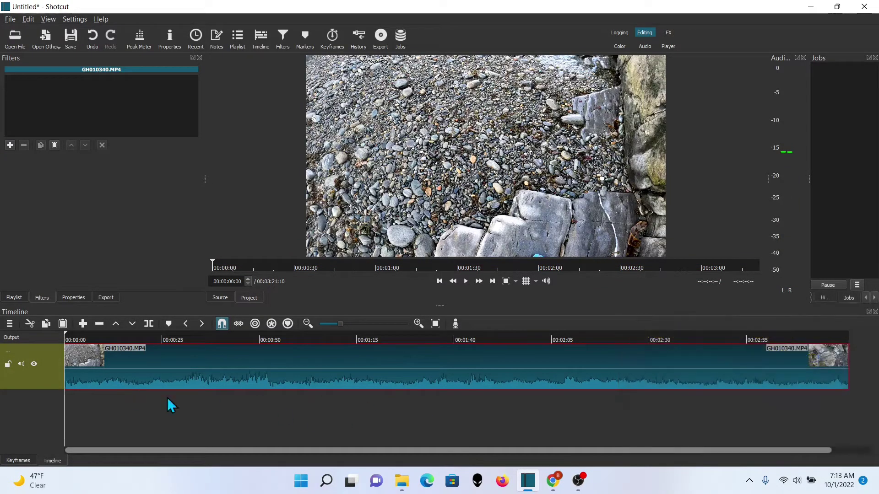
Step: Split the beach clip at about 00:00:26 and delete the leading part
left_click(183, 416)
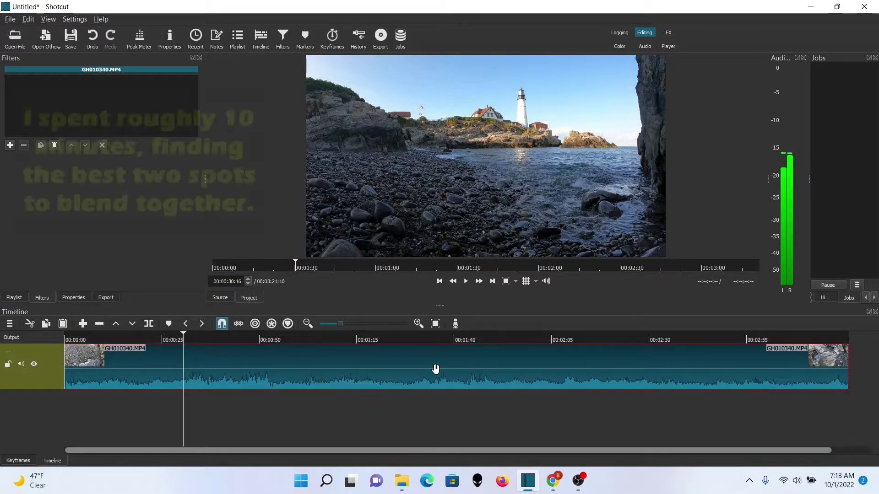
left_click(167, 417)
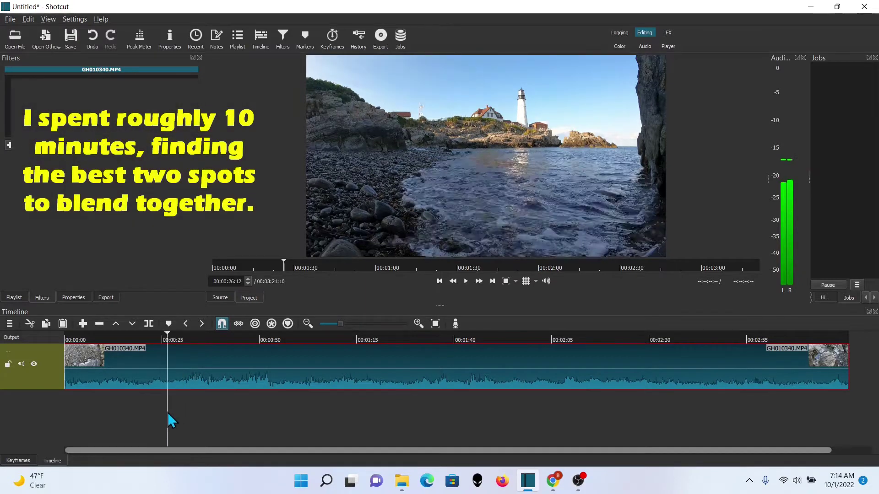
left_click(147, 324)
key("Delete")
Step: Split the clip at its end point and delete the trailing part, ending at 00:02:12:29
left_click_drag(228, 410, 586, 431)
key("s")
left_click(664, 358)
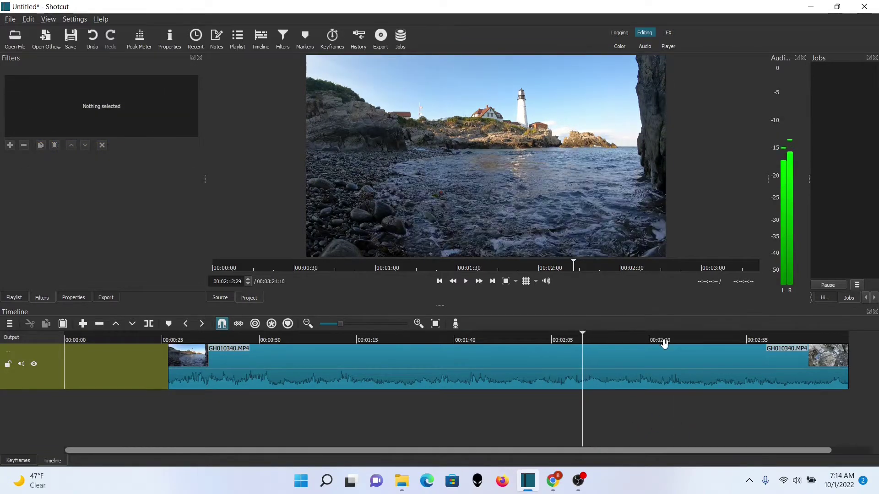
key("Delete")
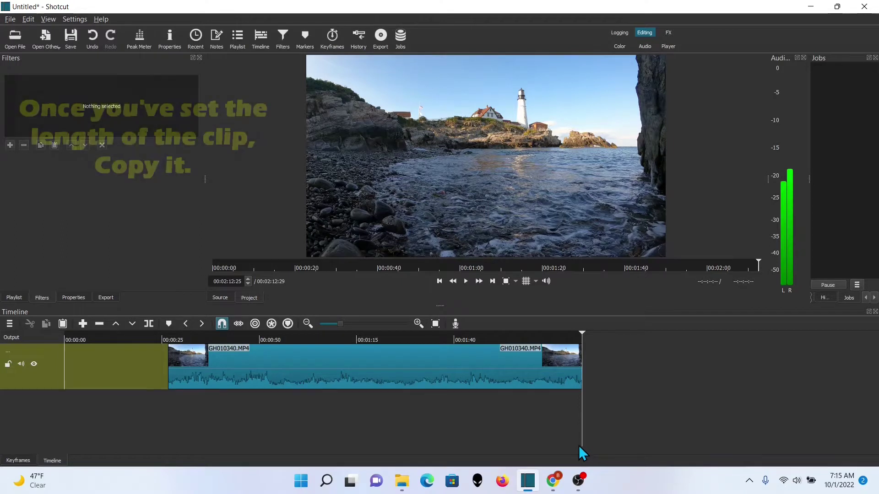
Step: Add a second video track from the track header's Track Operations menu
right_click(40, 386)
mouse_move(57, 389)
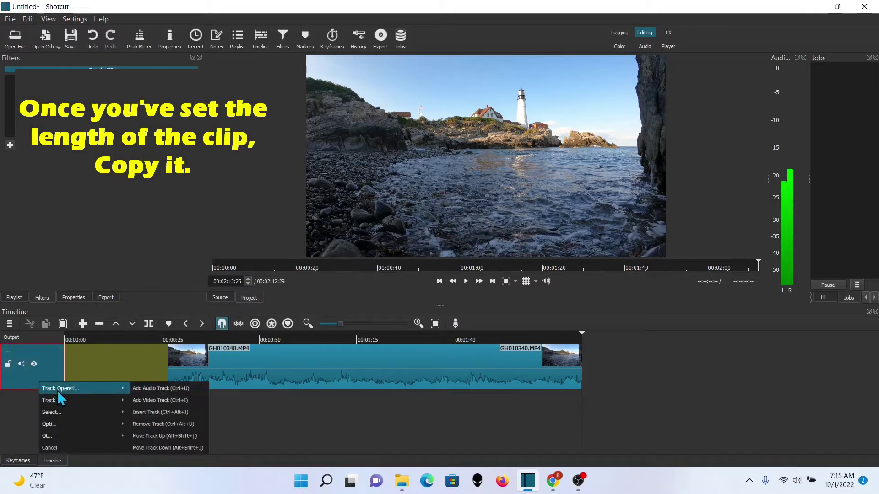
left_click(142, 400)
Step: Copy the trimmed beach clip and paste it onto the new top track
left_click(361, 426)
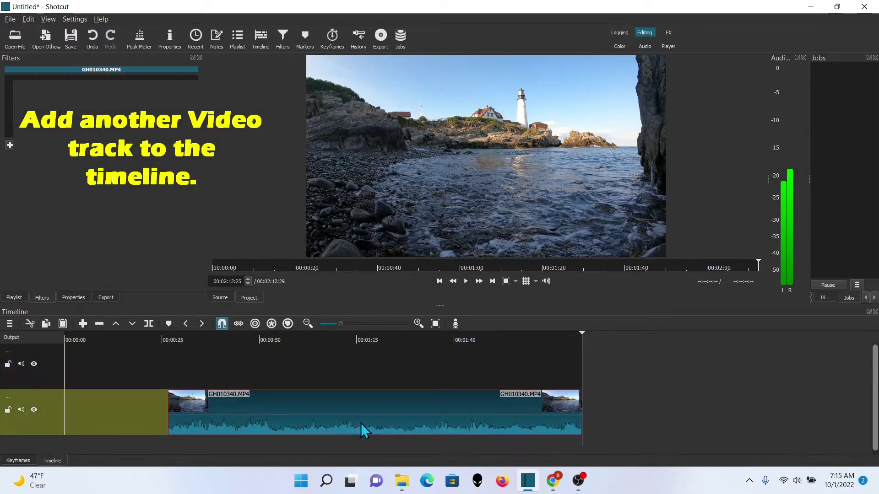
left_click(29, 19)
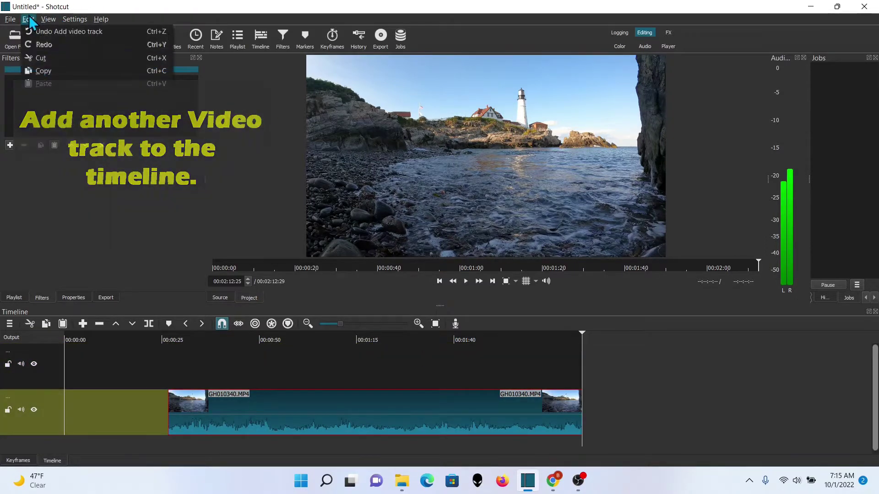
left_click(32, 71)
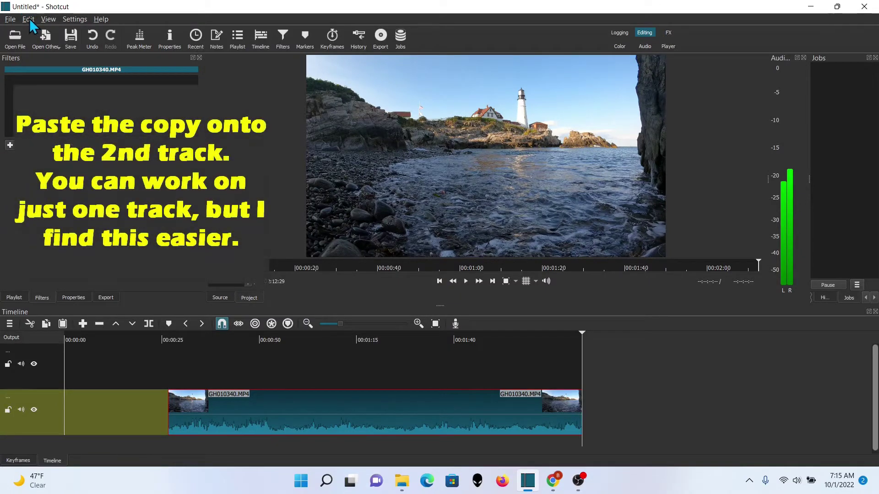
left_click(32, 368)
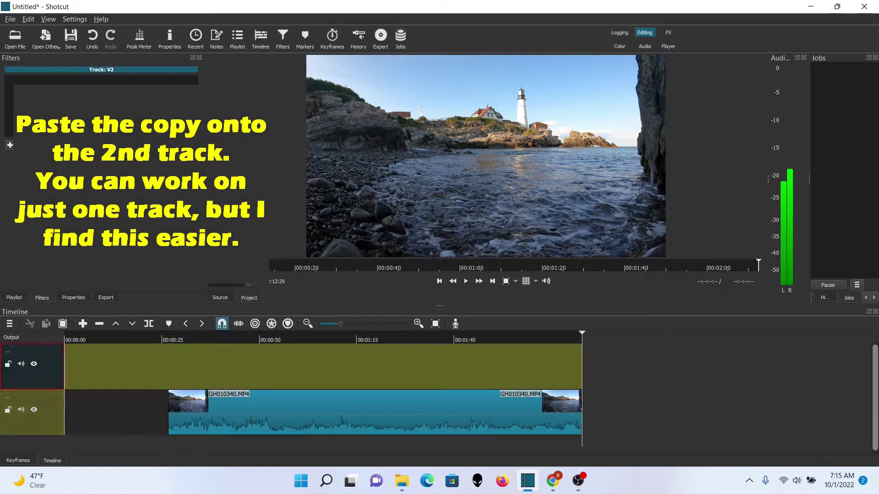
left_click(28, 19)
left_click(42, 84)
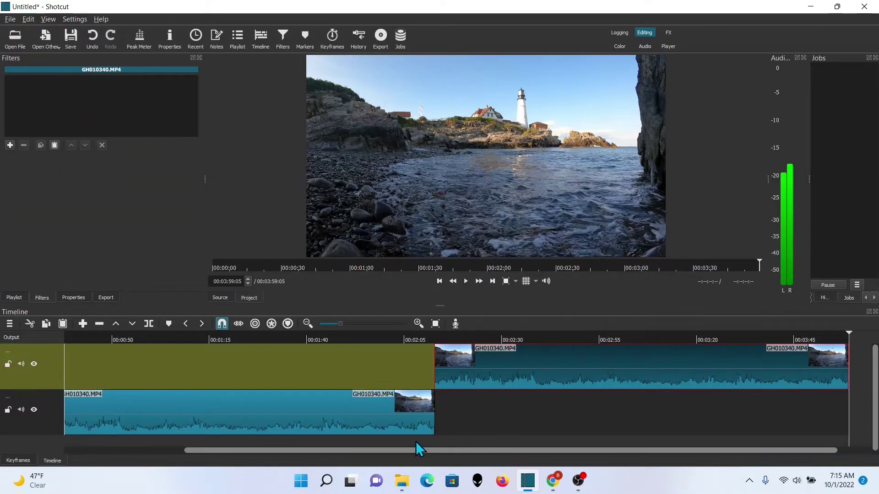
Step: Preview playback across the join between the two clips near 00:02:08
left_click(415, 441)
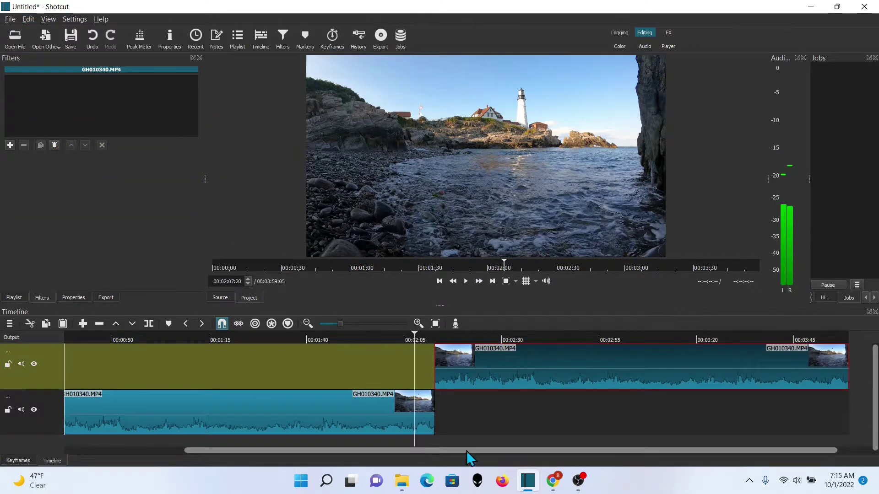
left_click(467, 281)
left_click(419, 441)
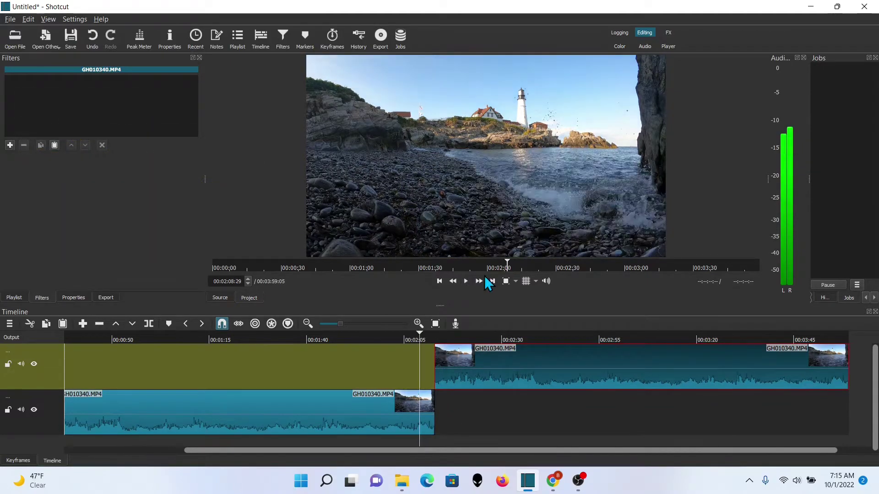
left_click(466, 281)
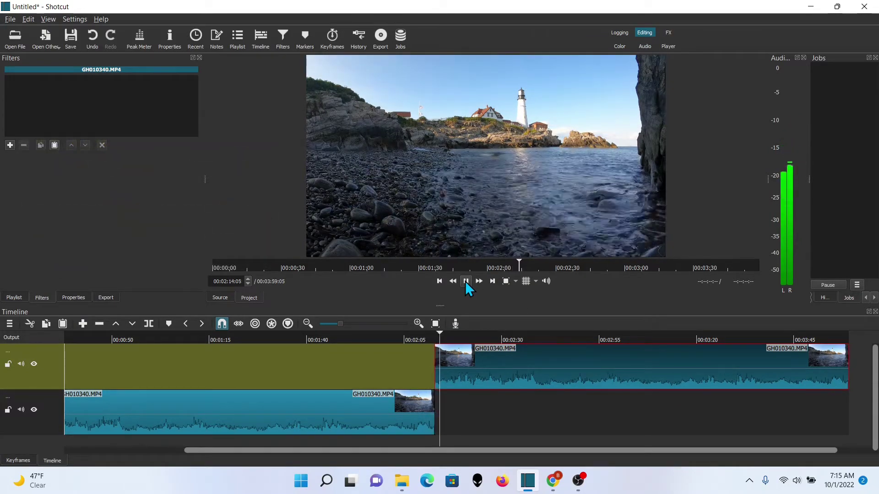
left_click(465, 281)
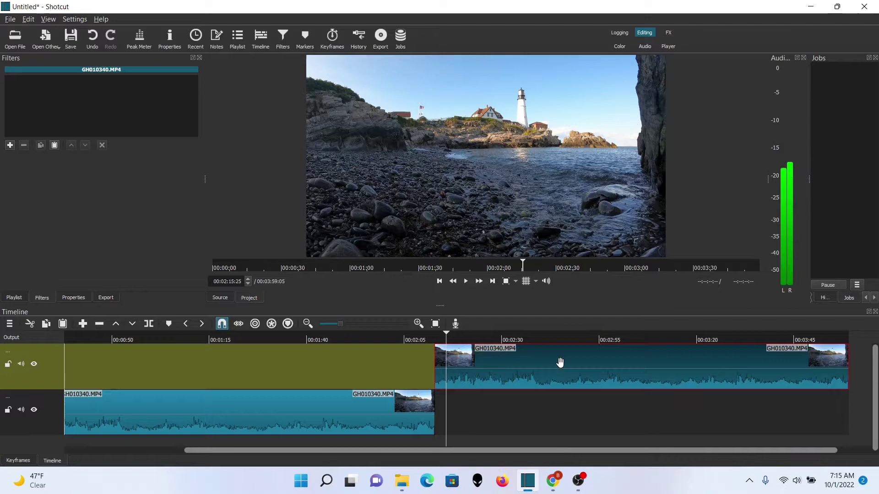
Step: Copy the top-track clip and paste another copy onto the top track
left_click(28, 19)
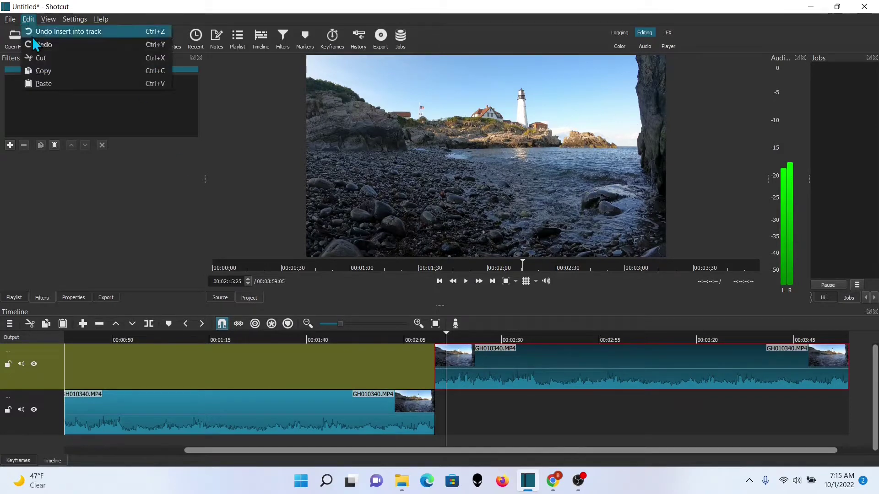
left_click(28, 68)
left_click_drag(451, 452, 516, 449)
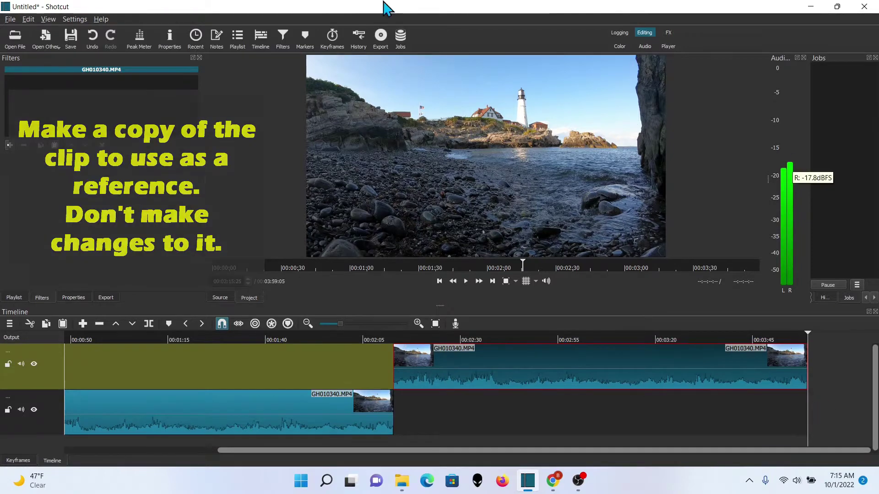
left_click(29, 19)
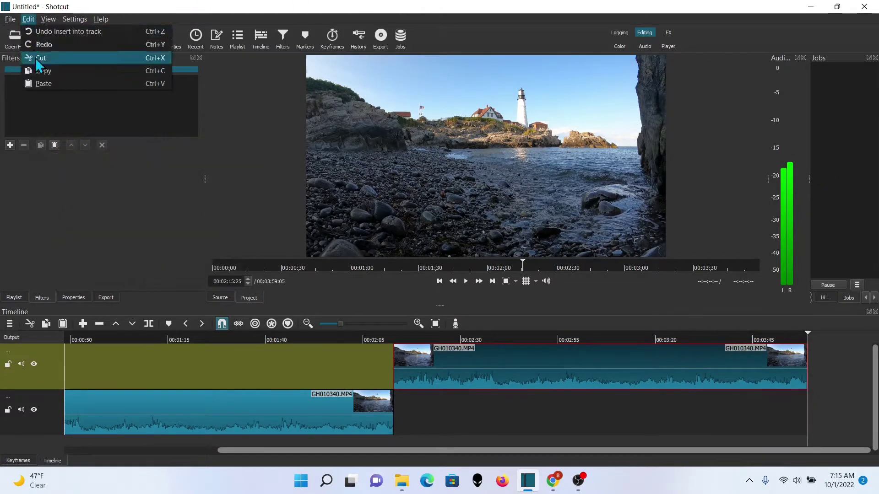
left_click(44, 83)
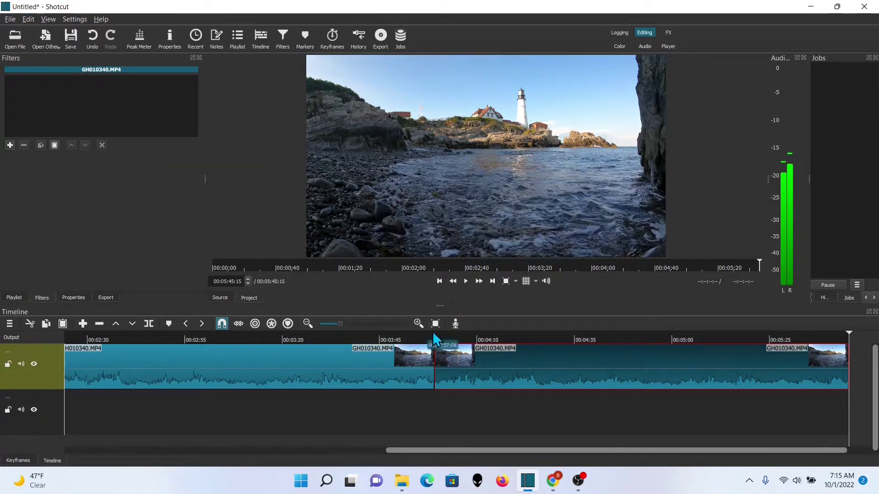
Step: Move the lower clip to start at 0:00 and place the upper clip right after it on the lower track
left_click(435, 324)
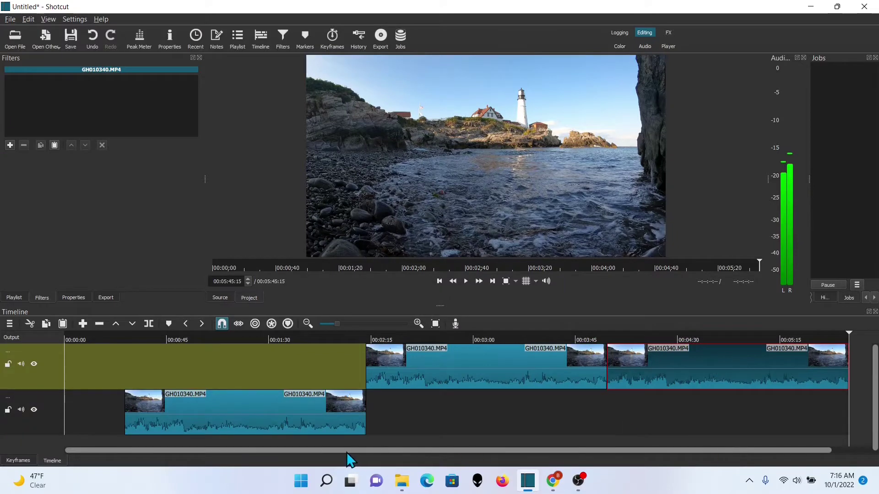
left_click_drag(299, 423, 221, 421)
left_click_drag(487, 371, 422, 418)
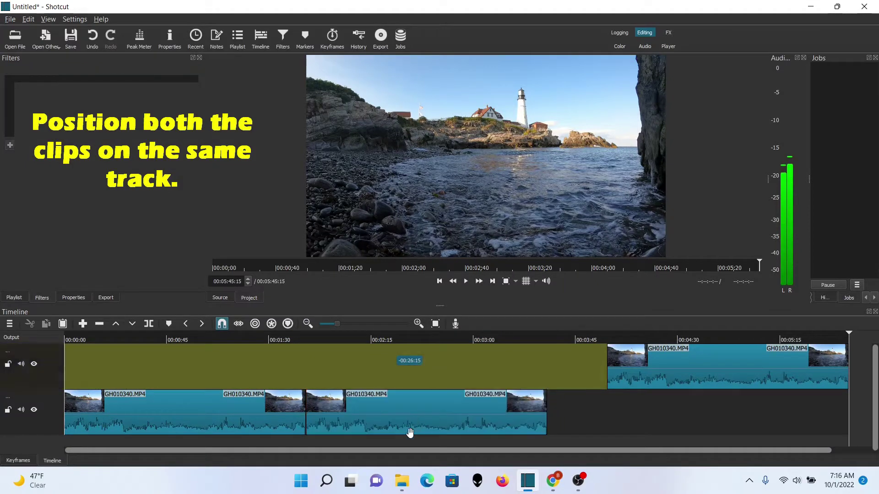
Step: Preview the join from 00:01:44, then park the playhead at about 1:42
left_click(301, 444)
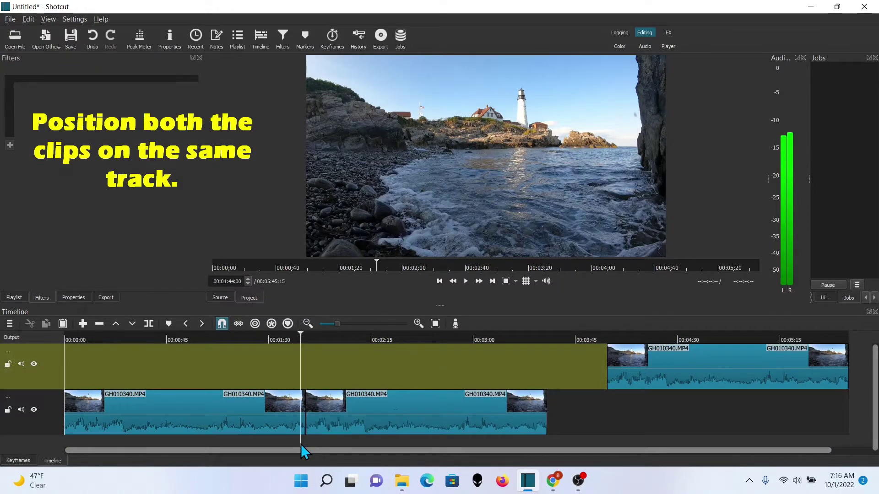
left_click(466, 281)
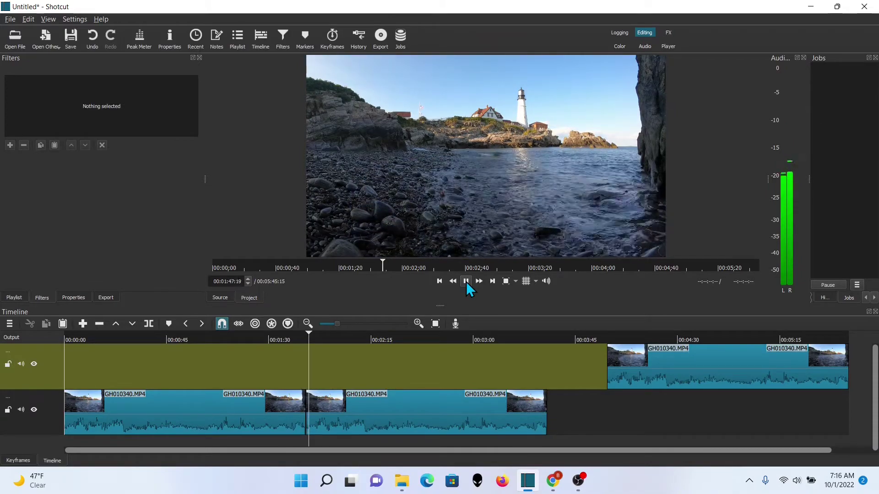
left_click(466, 282)
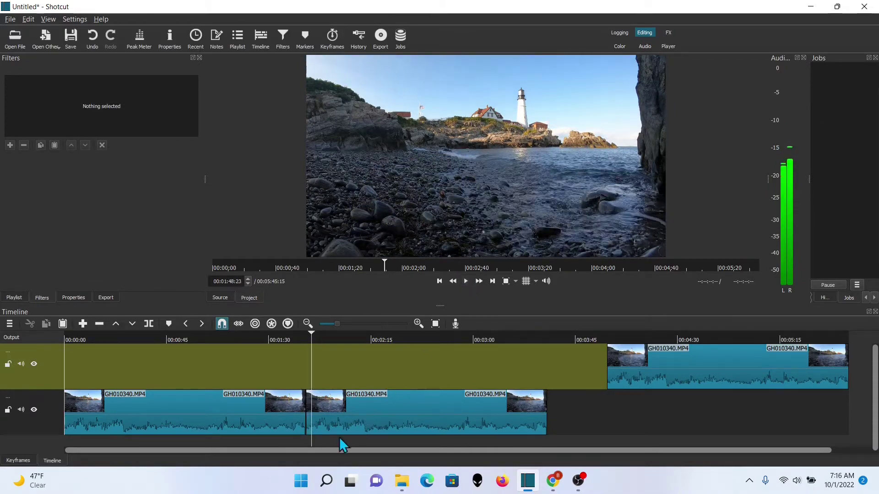
left_click(297, 443)
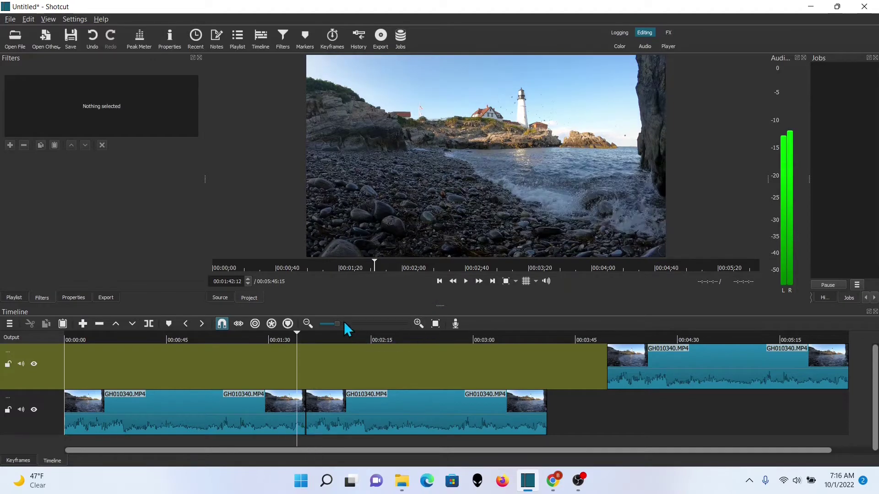
Step: Put the playhead two frames before the clip joint and slide the second clip left to form a transition
scroll(373, 330, "up", 5)
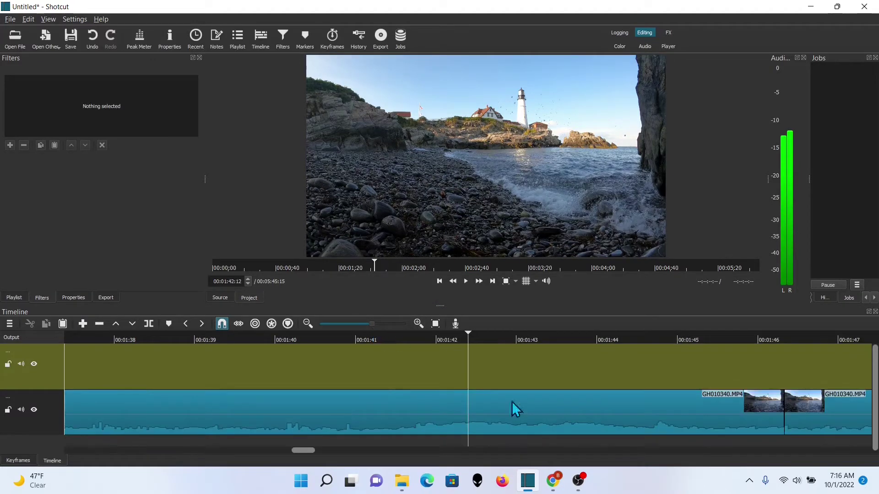
left_click(766, 444)
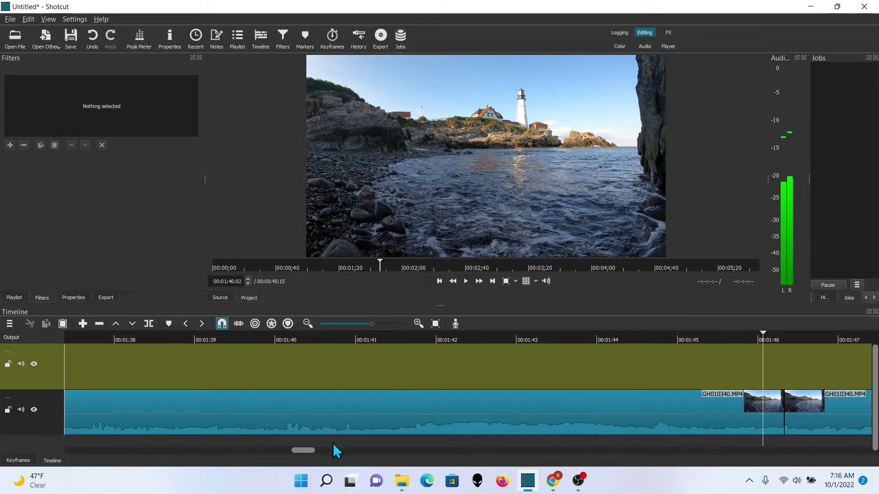
left_click_drag(301, 450, 313, 453)
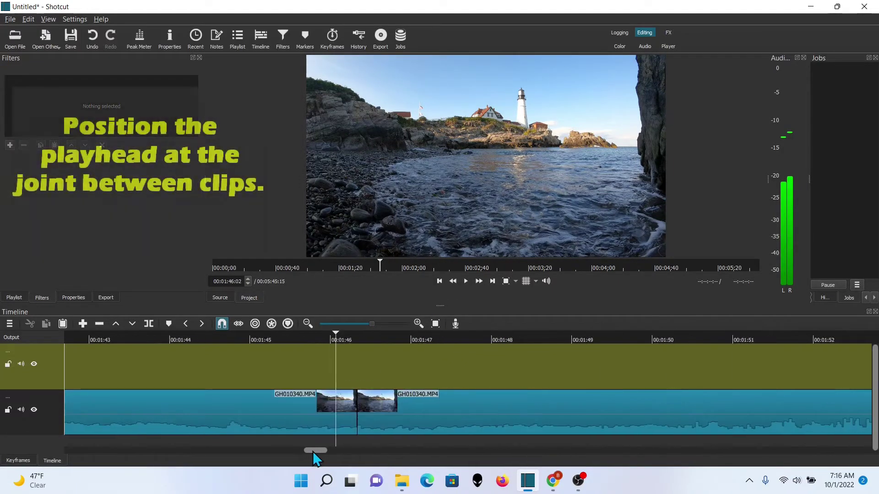
left_click(357, 439)
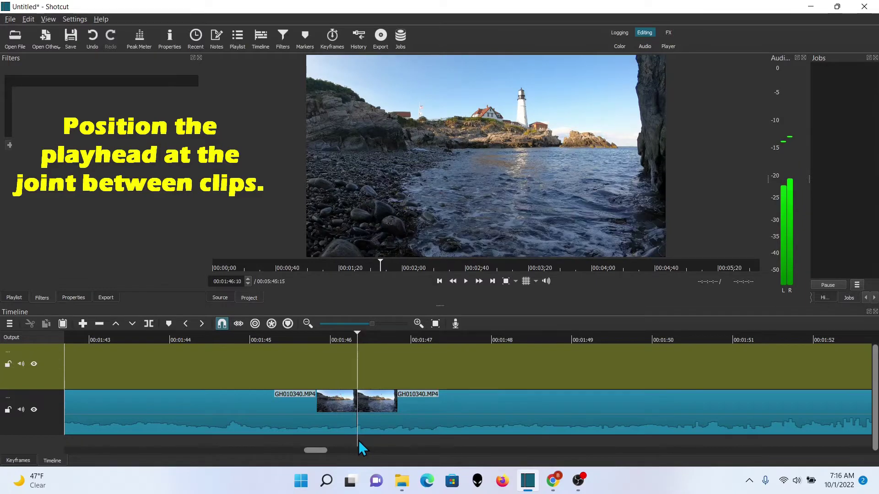
key("Left")
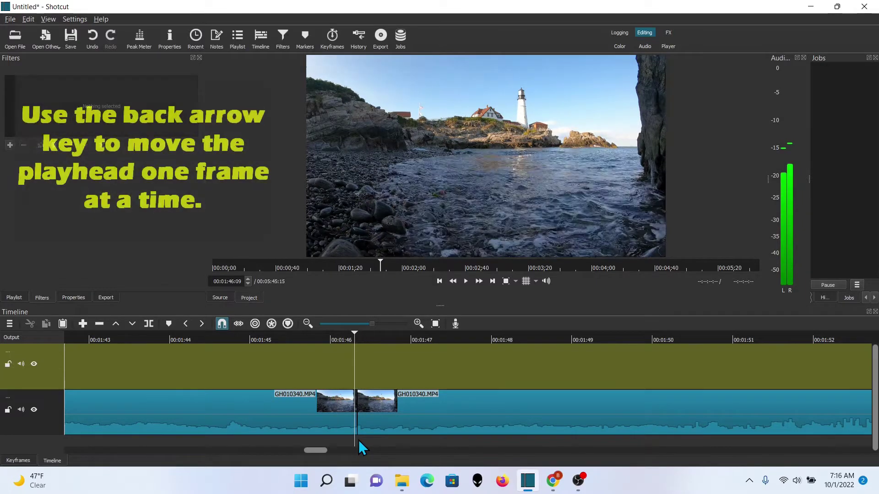
key("Left")
key("Left")
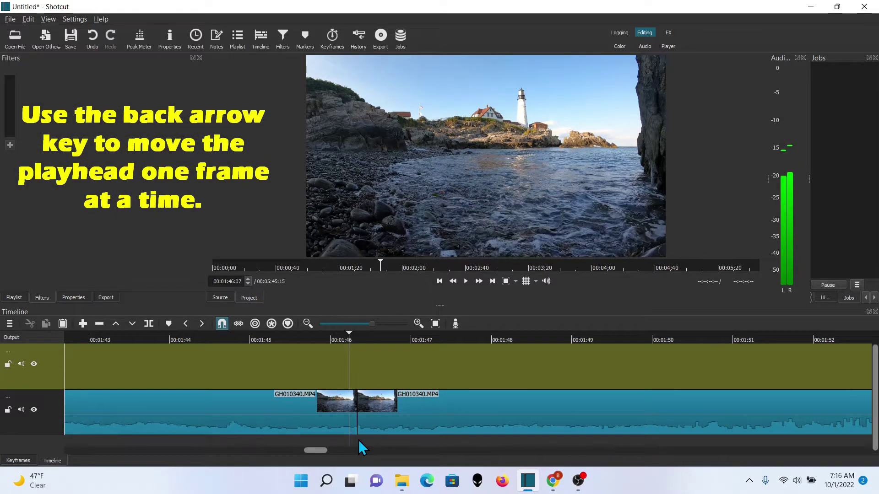
left_click_drag(411, 421, 405, 421)
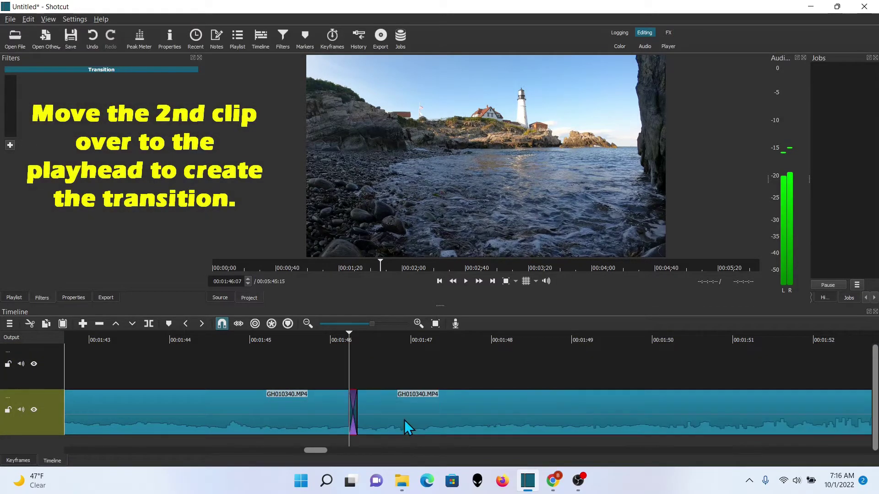
Step: Play back the new transition near 00:01:46 several times to check it
left_click(322, 441)
left_click(469, 282)
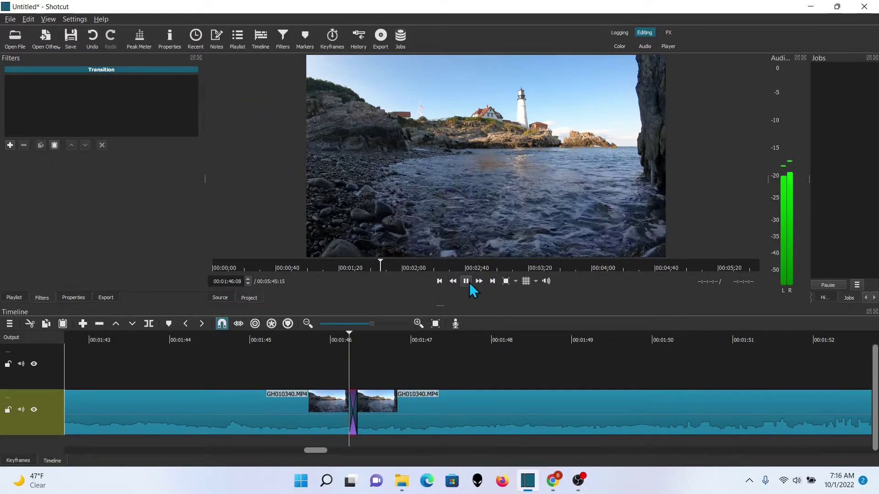
left_click(468, 282)
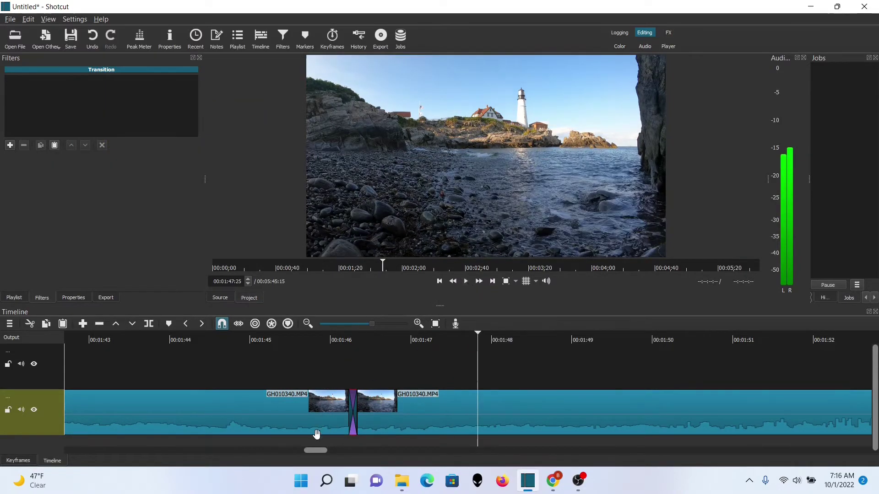
left_click(293, 439)
left_click(466, 282)
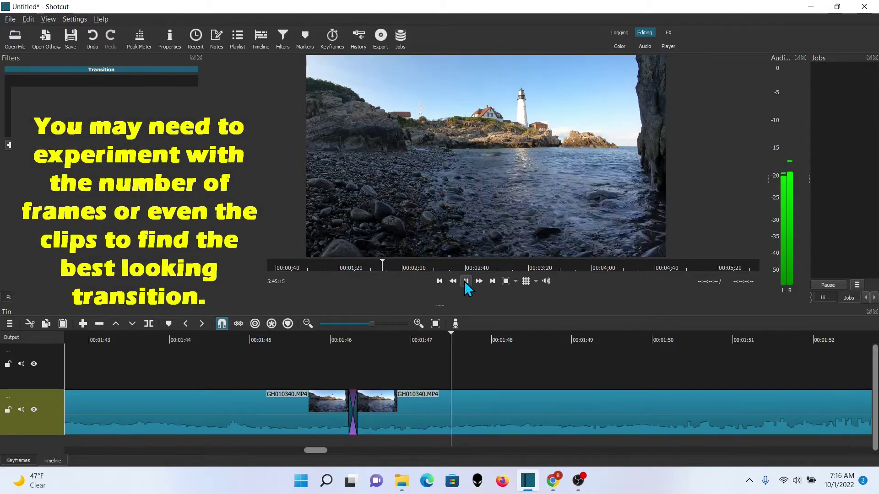
left_click(465, 281)
left_click(255, 340)
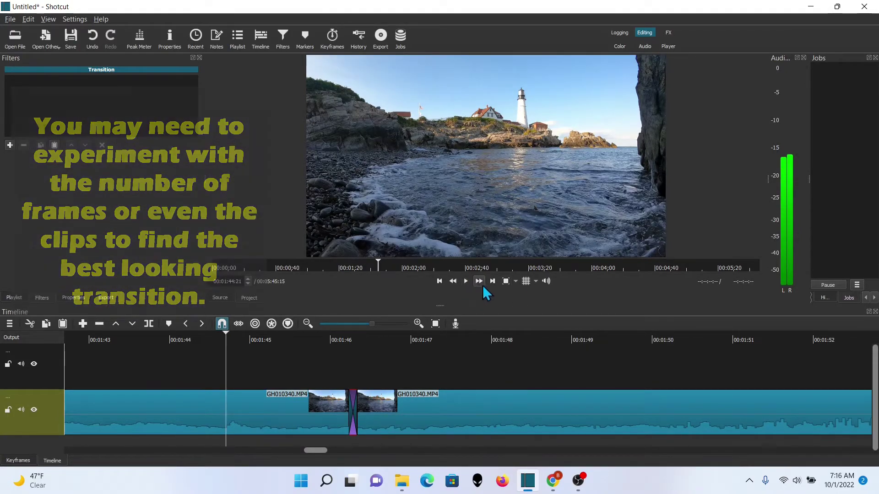
left_click(465, 281)
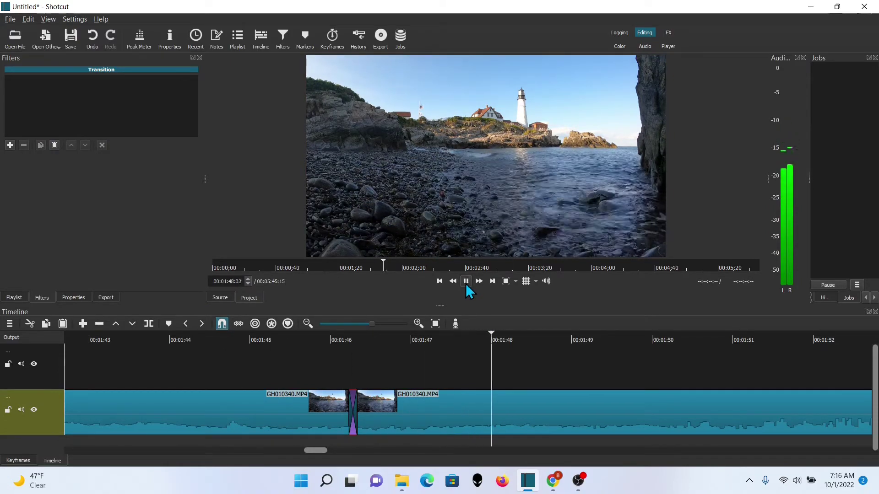
left_click(466, 282)
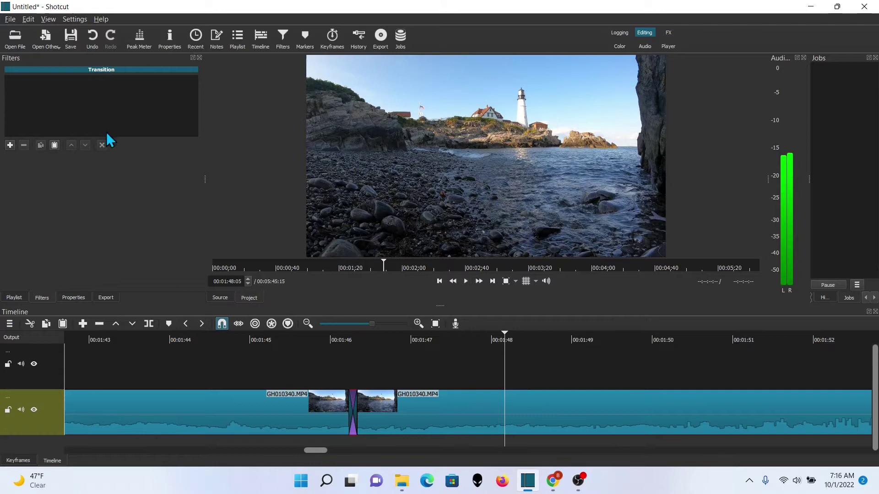
Step: Undo the overlap and redo it with the second clip slid to 00:01:46:05 for a longer transition
key("ctrl+z")
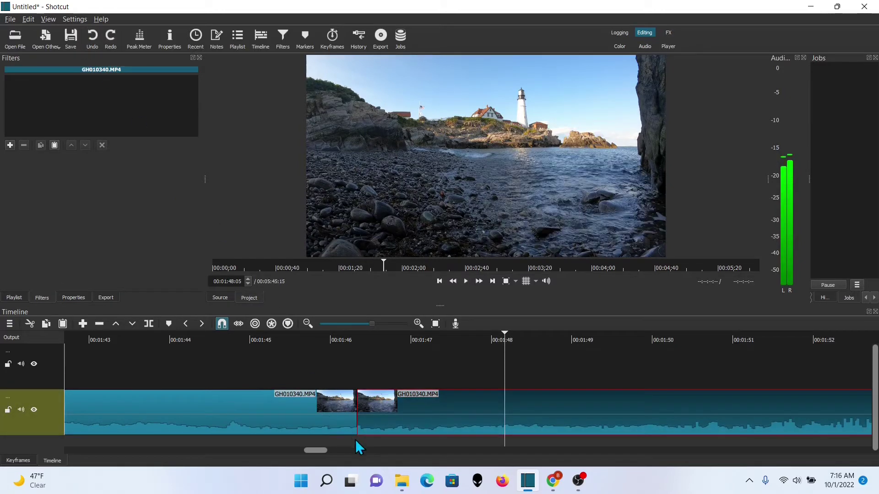
left_click(355, 440)
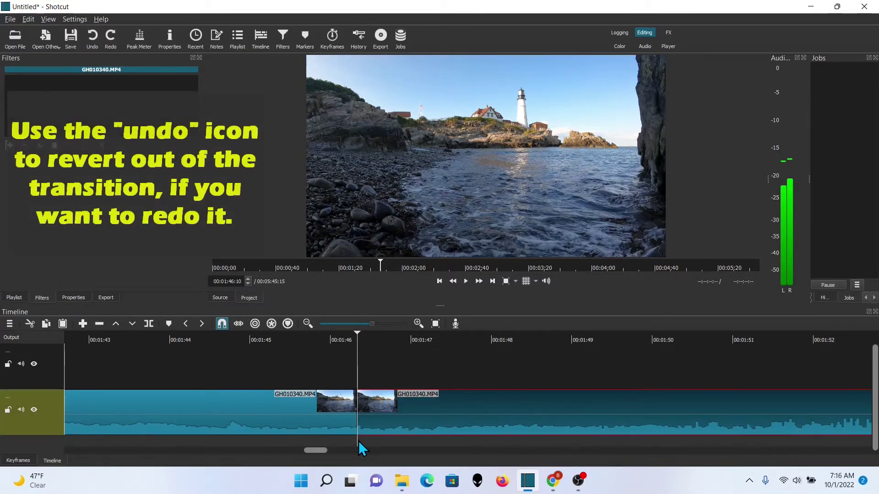
key("Left")
key("Left")
key("Left")
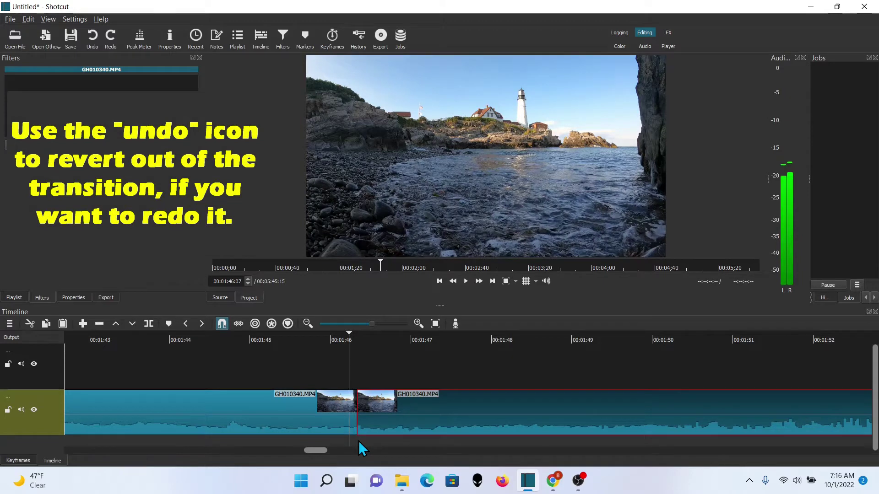
key("Right")
key("Right")
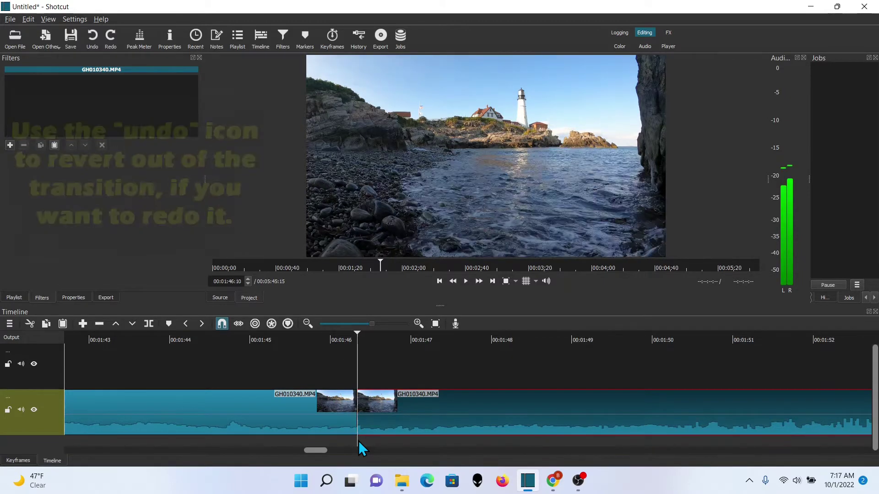
key("Left")
key("Left")
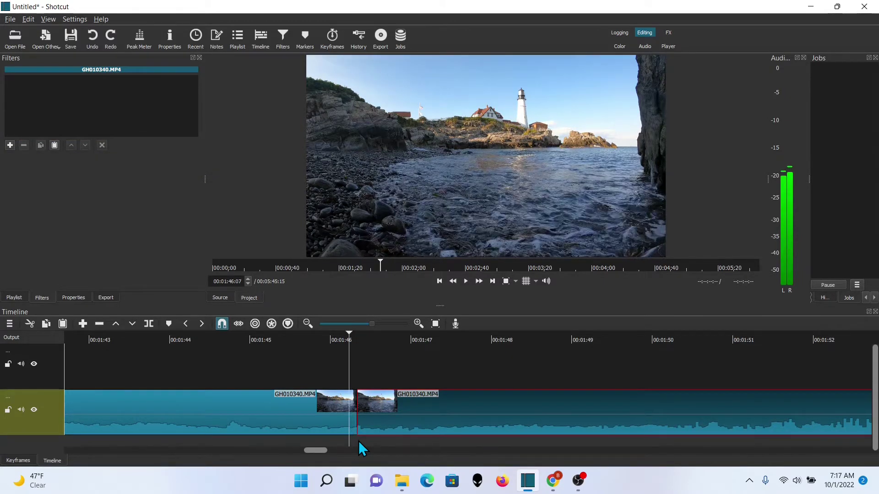
key("Left")
key("Left")
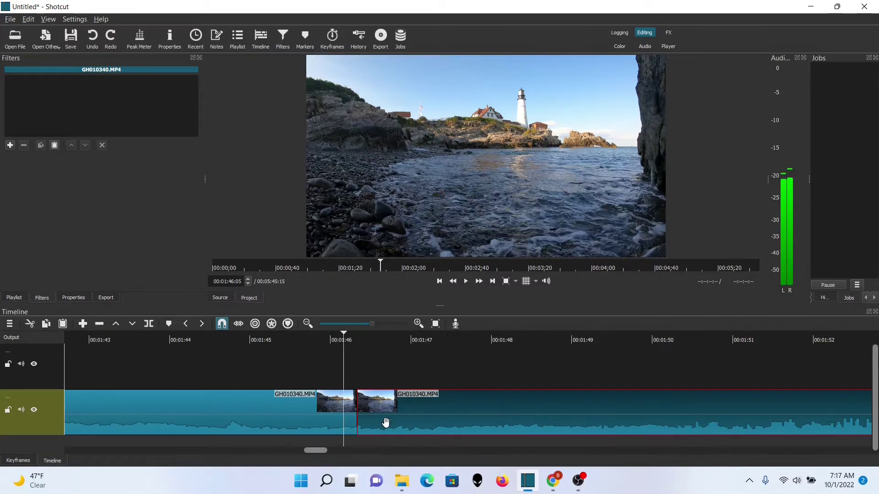
left_click_drag(399, 417, 382, 416)
Step: Play through the redone transition a few times, then fit the whole project in view
left_click(312, 439)
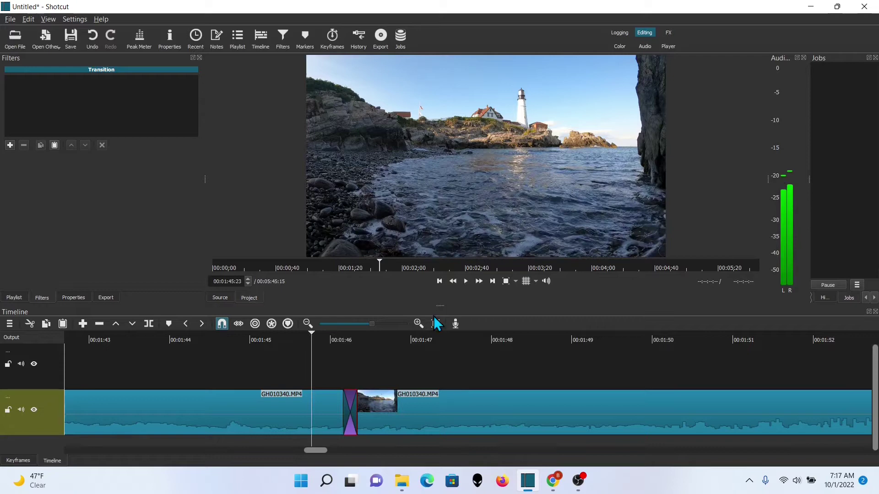
left_click(466, 281)
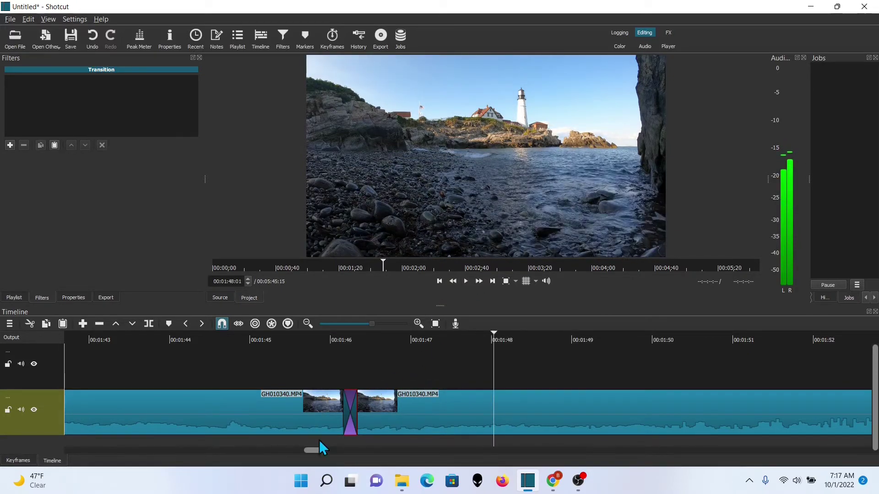
left_click(319, 441)
left_click(466, 281)
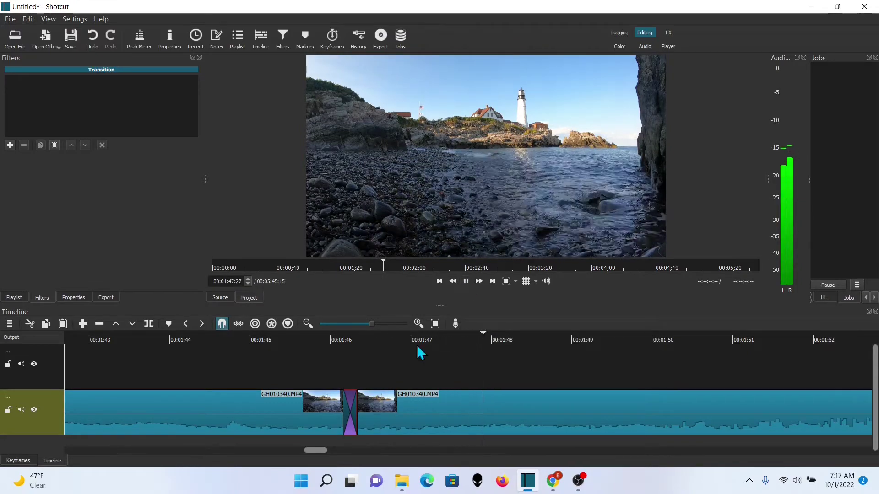
left_click(278, 443)
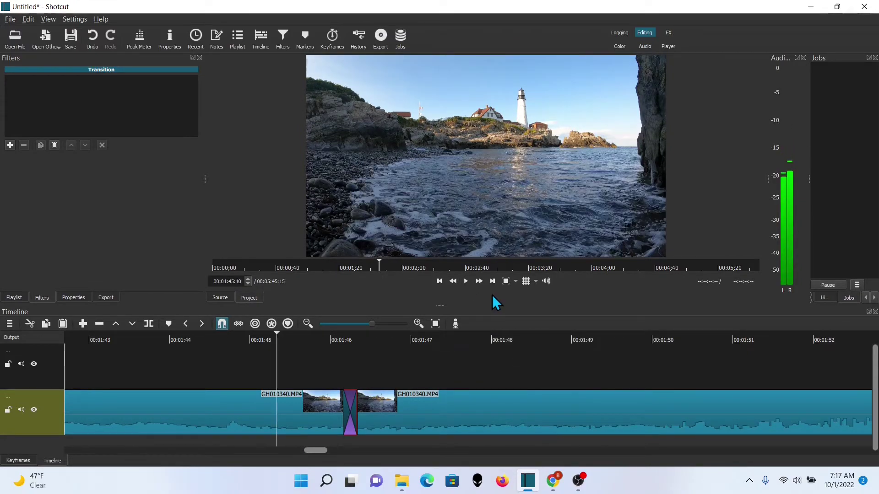
left_click(466, 281)
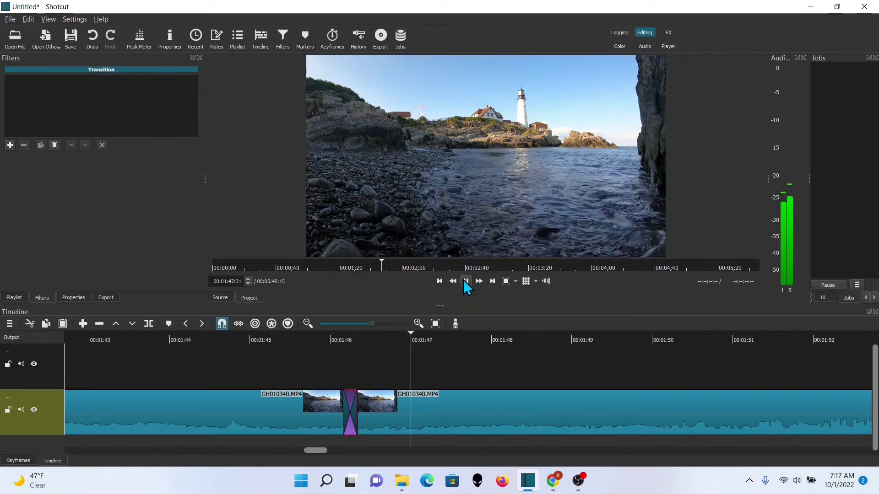
left_click(466, 281)
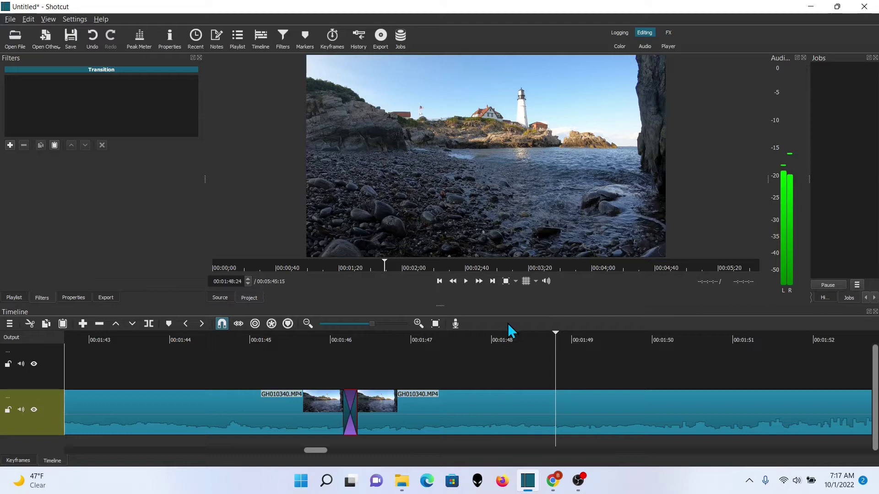
left_click(436, 325)
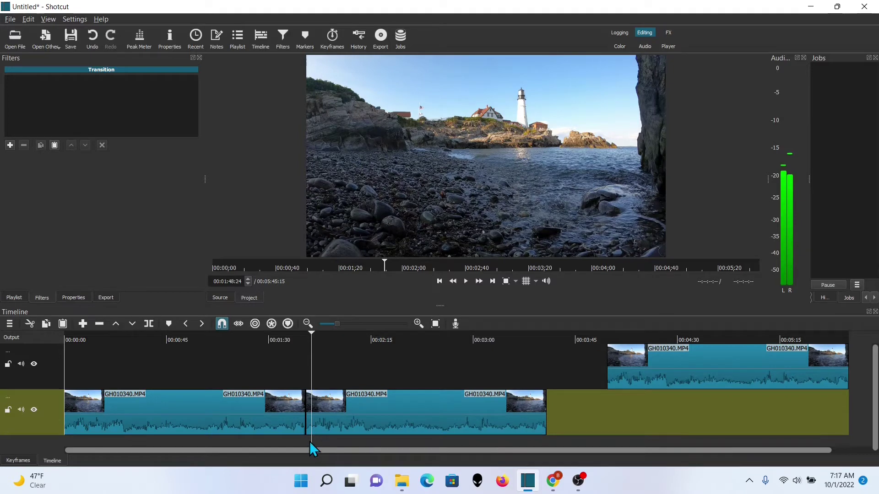
Step: Paste another clip copy and move it onto the lower track right after the second clip
left_click(847, 436)
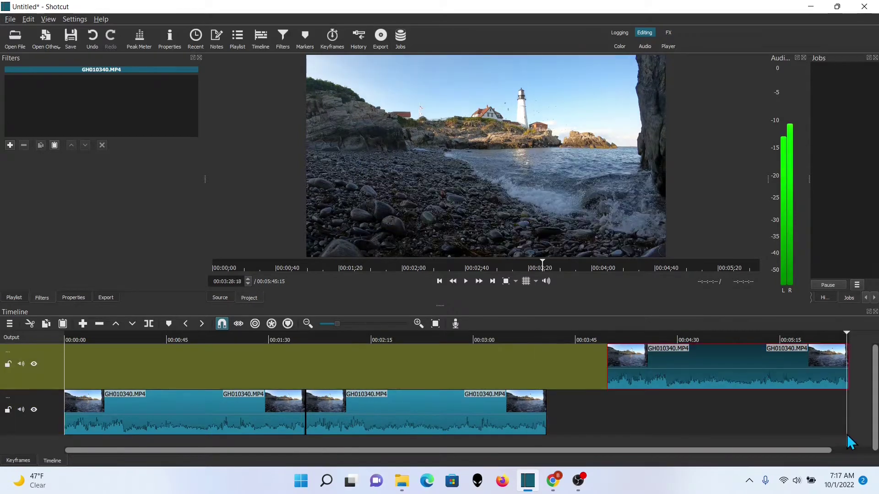
left_click(28, 18)
left_click(48, 81)
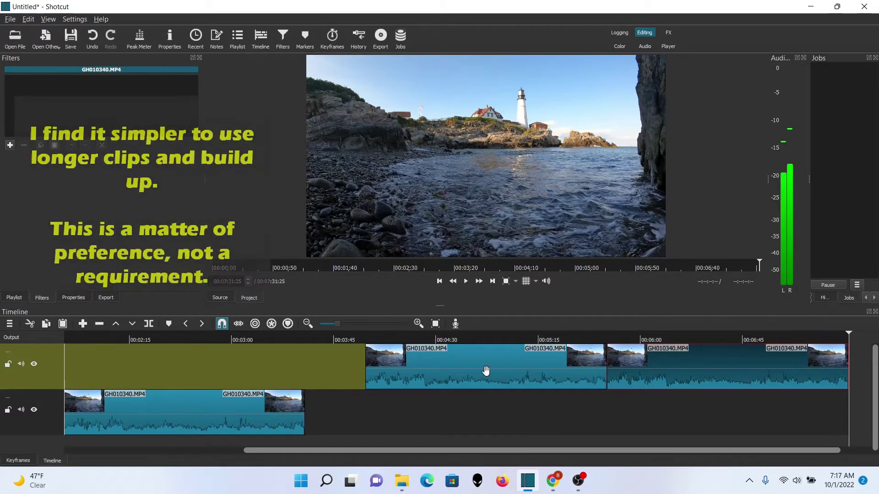
left_click_drag(486, 370, 419, 412)
left_click(304, 445)
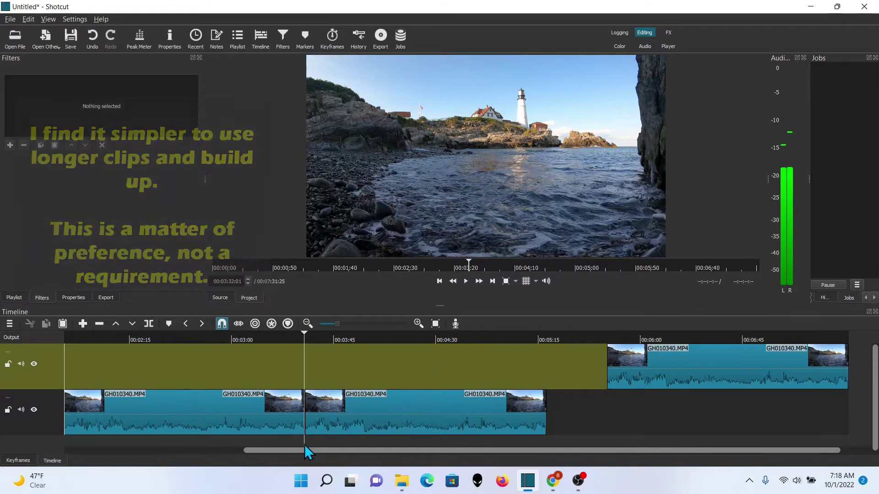
Step: Overlap the third clip onto the second a few frames to form a transition near 00:03:32
left_click_drag(339, 324, 361, 324)
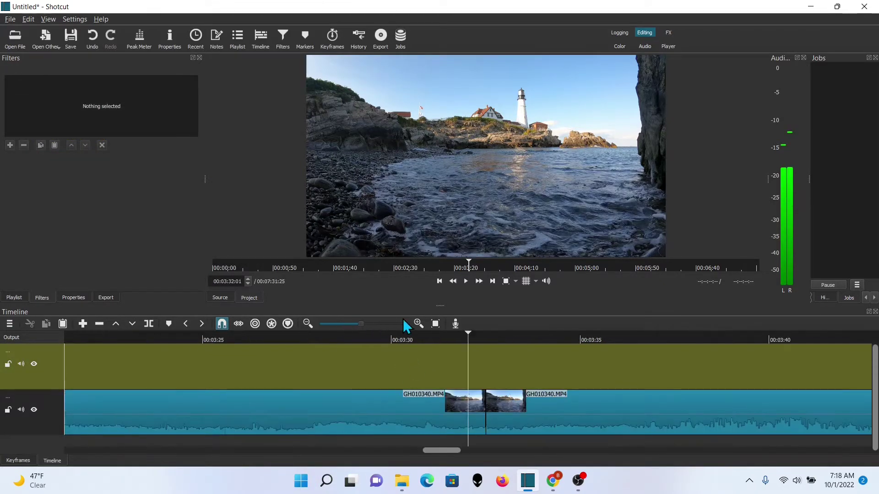
left_click_drag(470, 443, 487, 443)
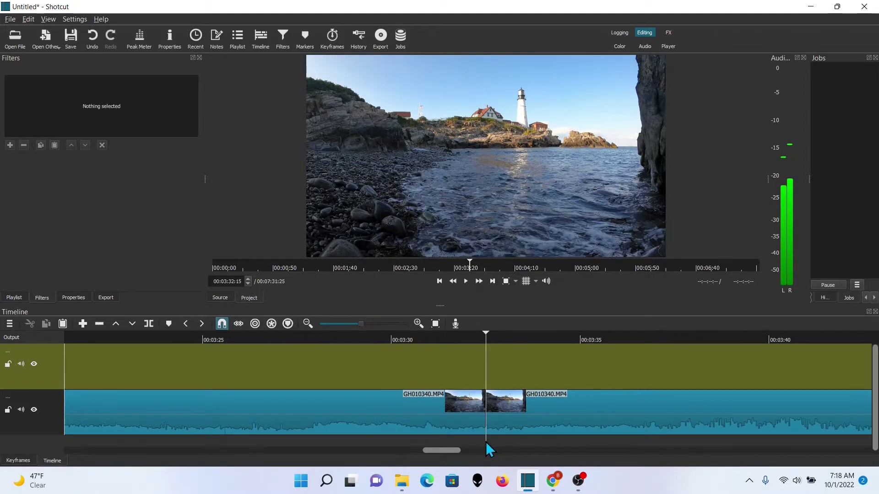
key("Left")
key("Left")
key("Left")
key("Left")
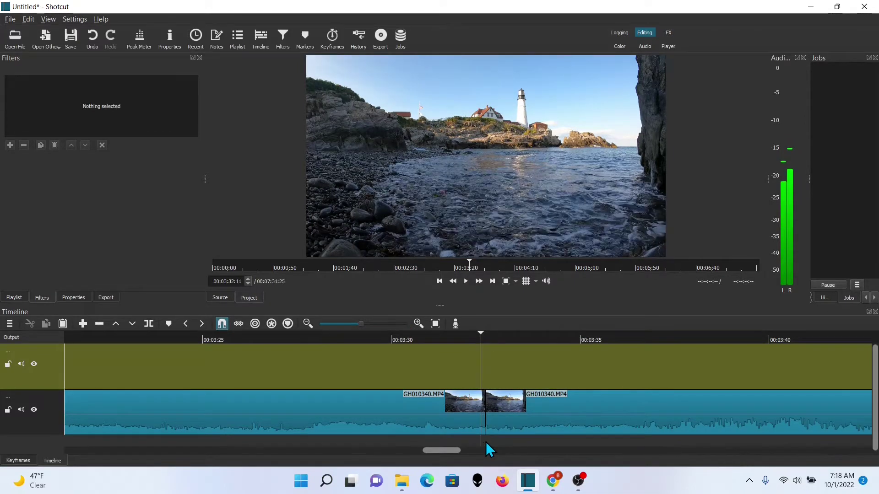
key("Left")
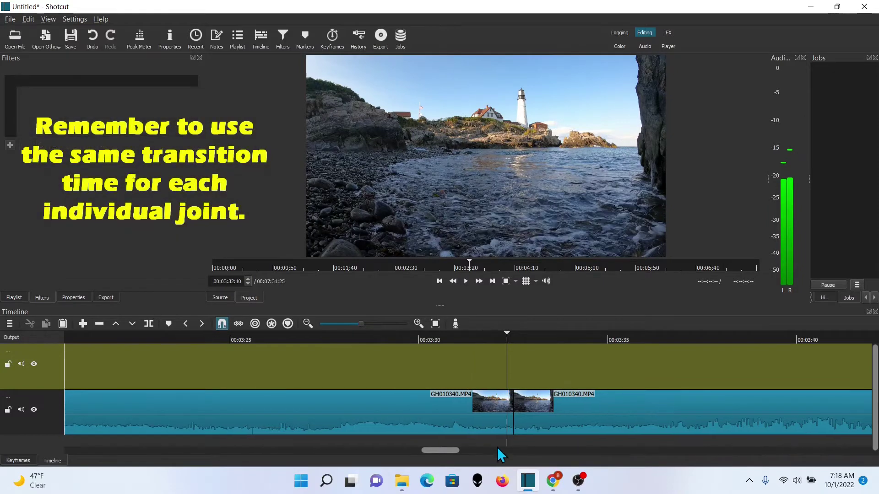
left_click_drag(579, 409, 573, 409)
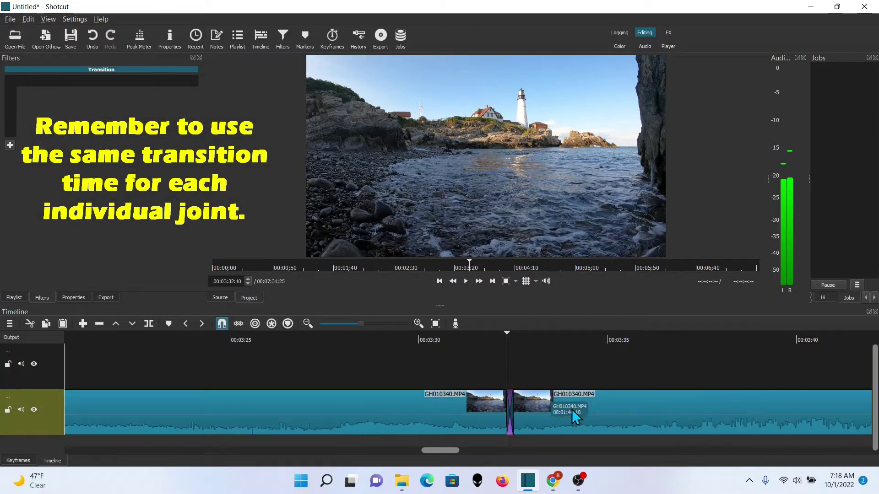
Step: Preview across the new transition, then place the playhead at the lower track's end near 00:05:17
left_click(435, 324)
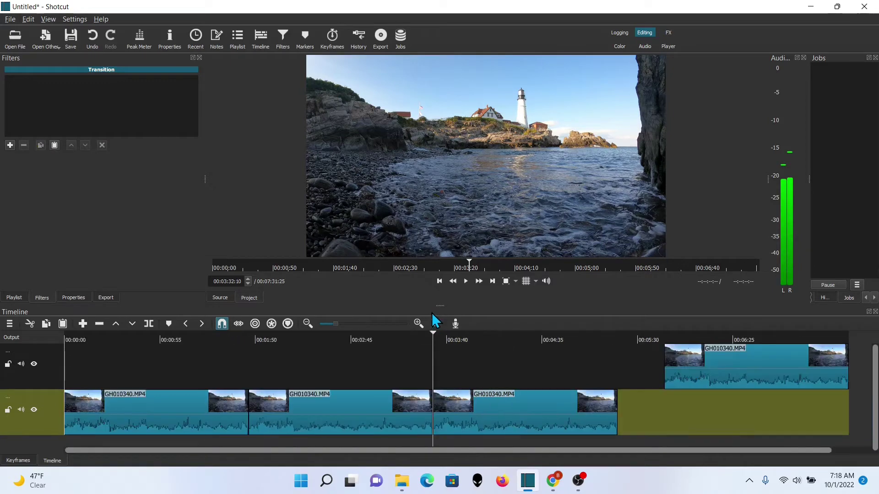
left_click(427, 441)
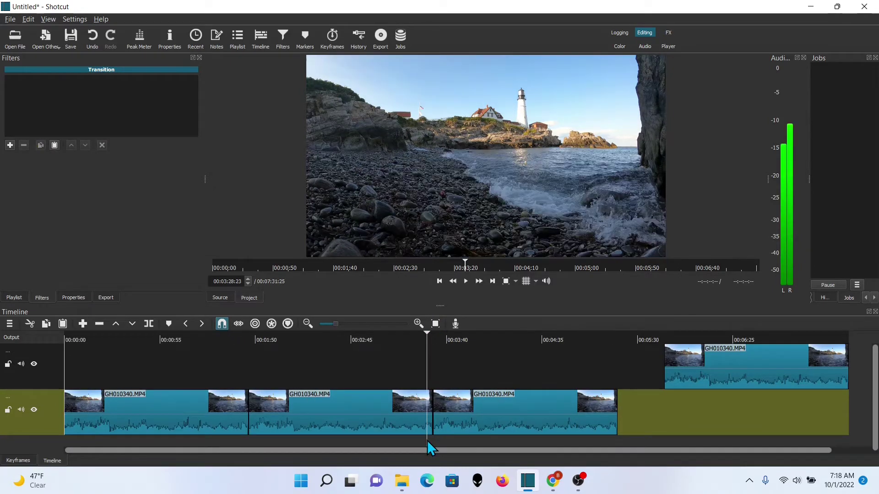
left_click(466, 283)
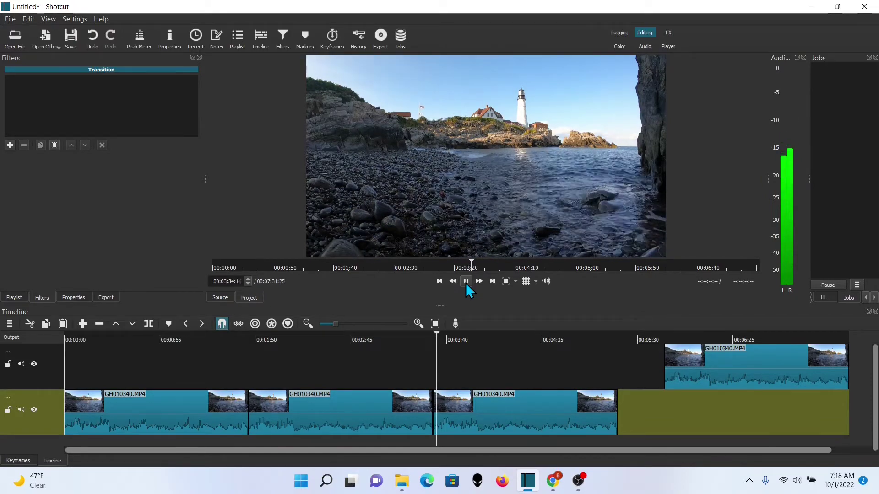
left_click(466, 283)
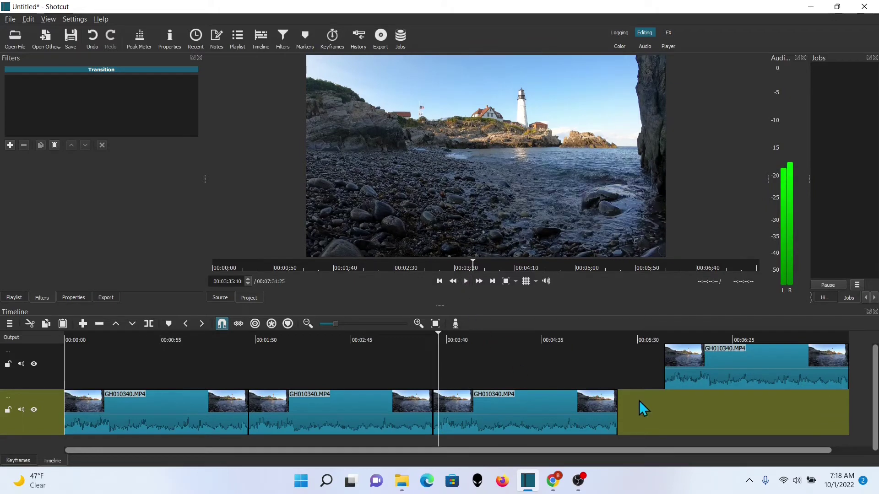
left_click(719, 373)
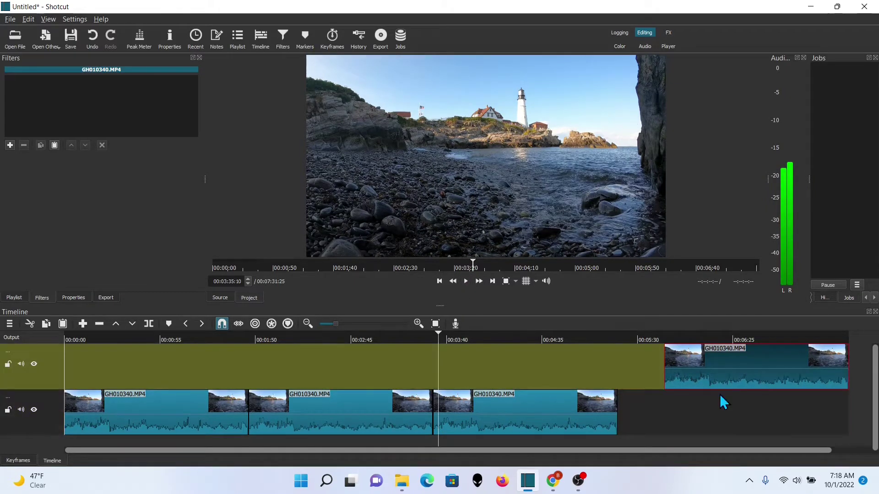
left_click(620, 440)
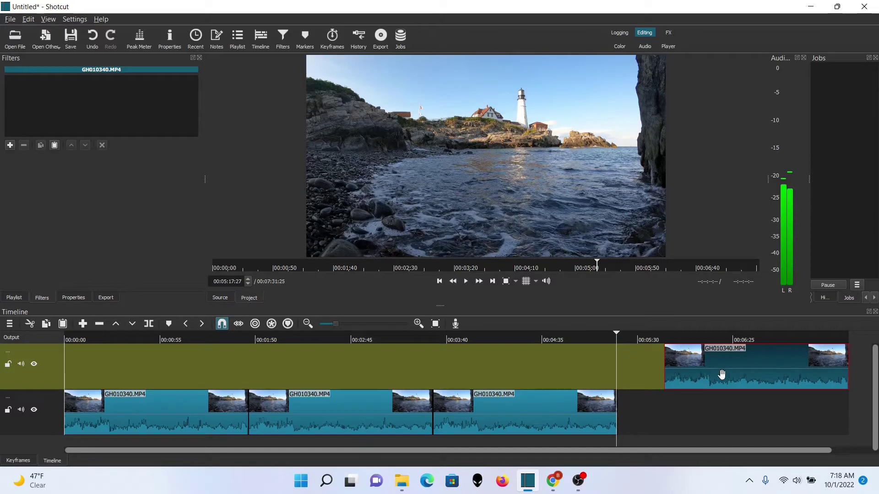
Step: Save the project as 'Portland Head Lighthouse Loop 5 min'
left_click(11, 18)
left_click(29, 96)
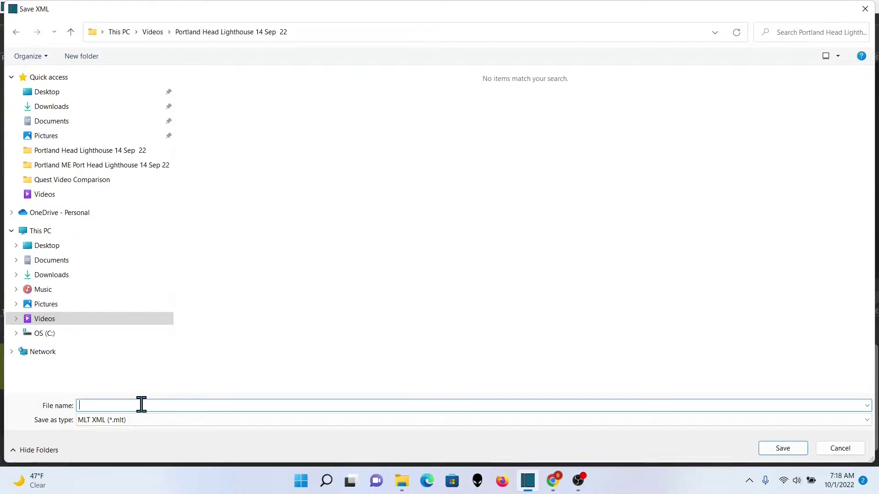
type("Portland Head Lighthouse Loop 5")
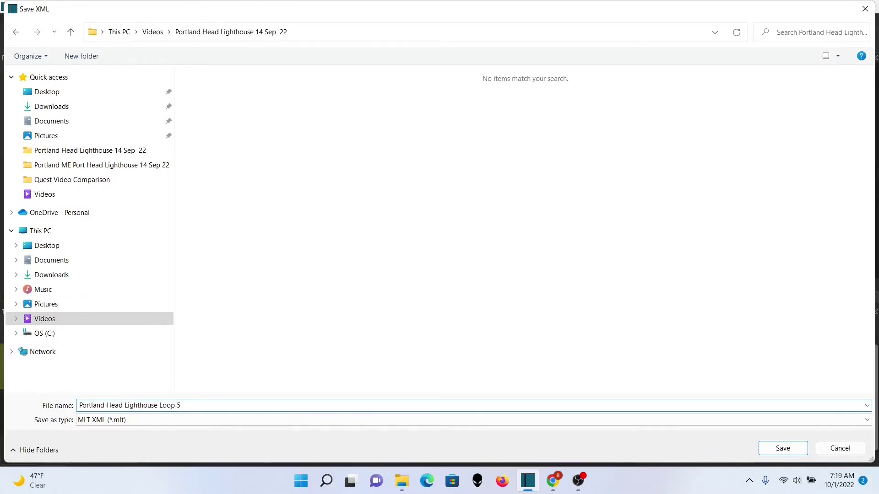
type(" min")
key("Return")
Step: Export the video file using the YouTube preset
left_click(106, 298)
left_click(45, 242)
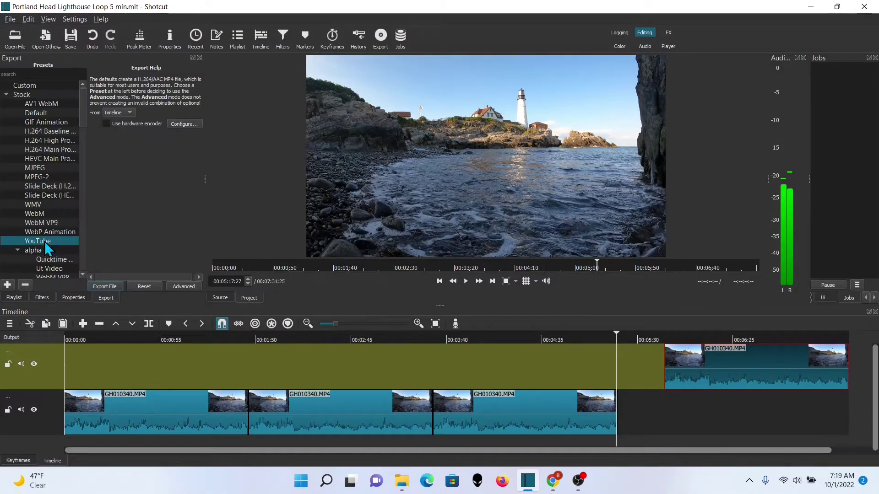
left_click(104, 286)
left_click(783, 448)
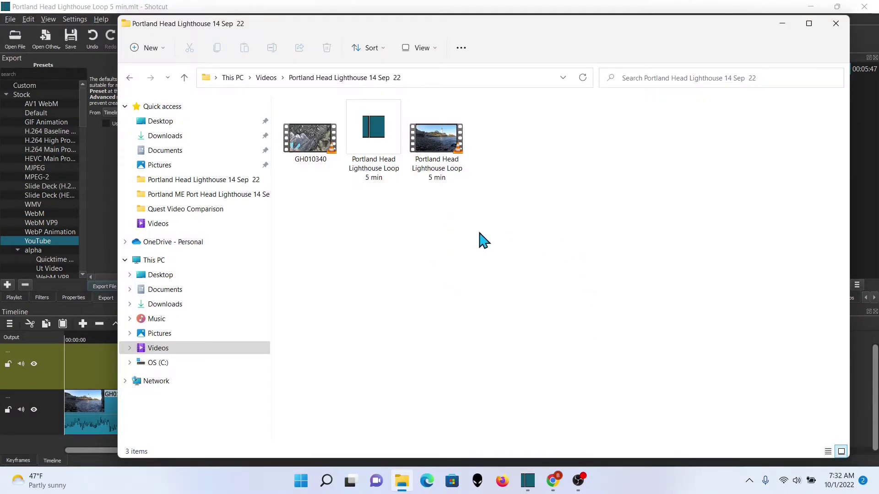
Step: Play the exported Portland Head Lighthouse Loop 5 min.mp4 in VLC from File Explorer
double_click(450, 157)
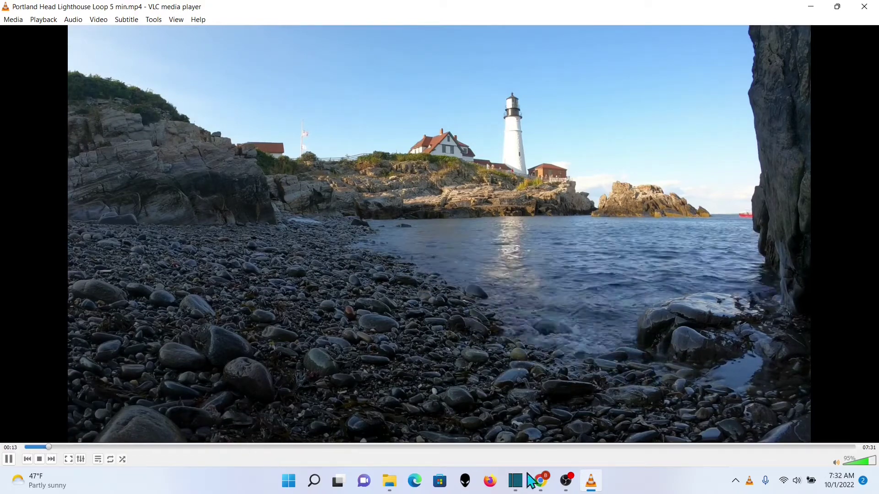
Step: Compare the Shotcut project and the exported video around 1:46, switching between the two windows
left_click(511, 491)
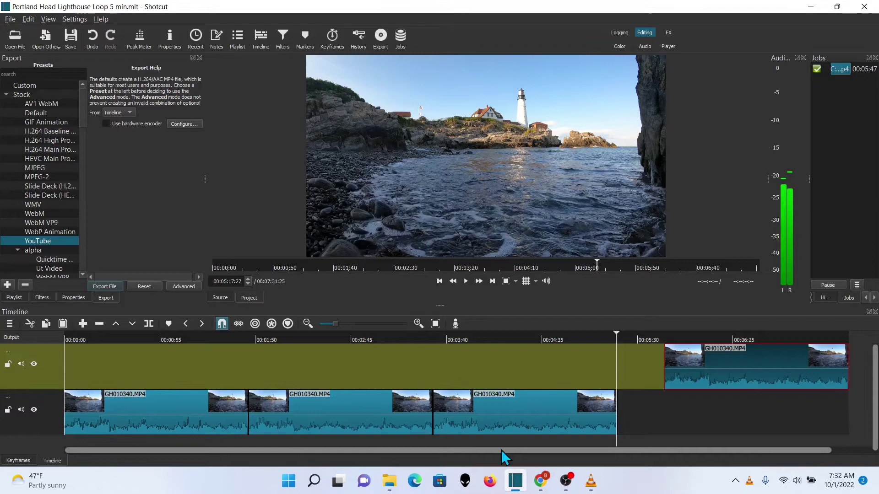
left_click(249, 441)
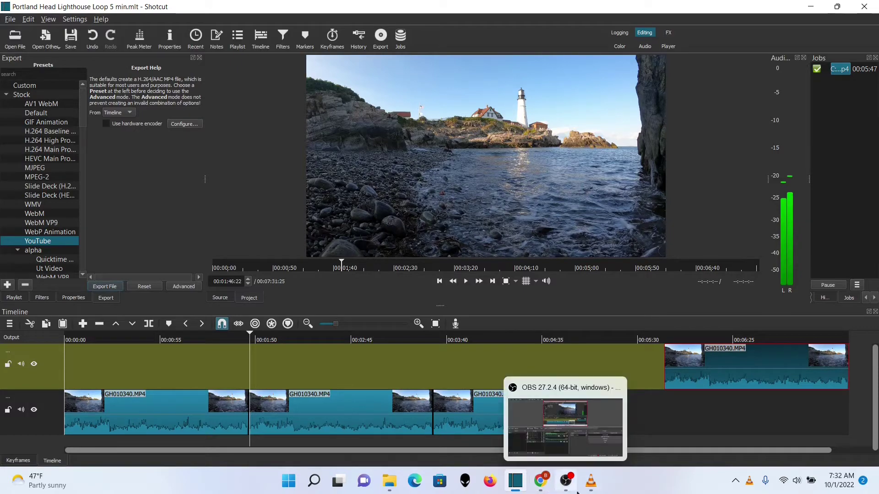
left_click(591, 481)
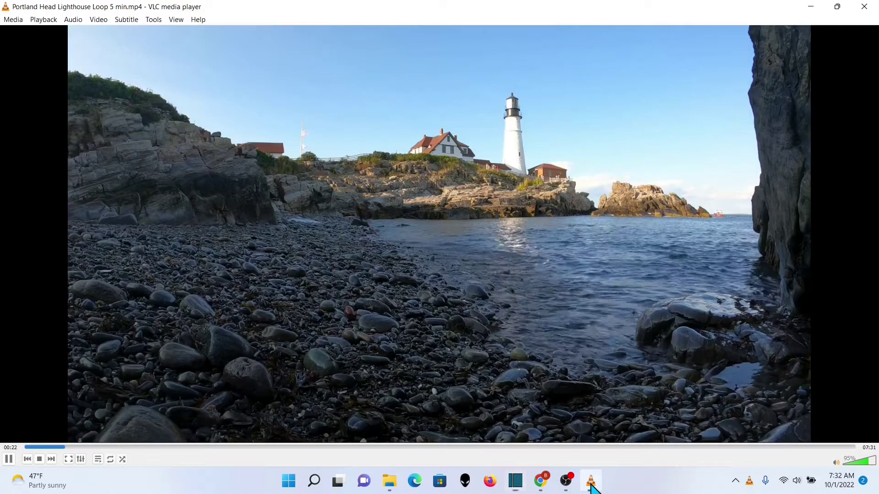
left_click(213, 448)
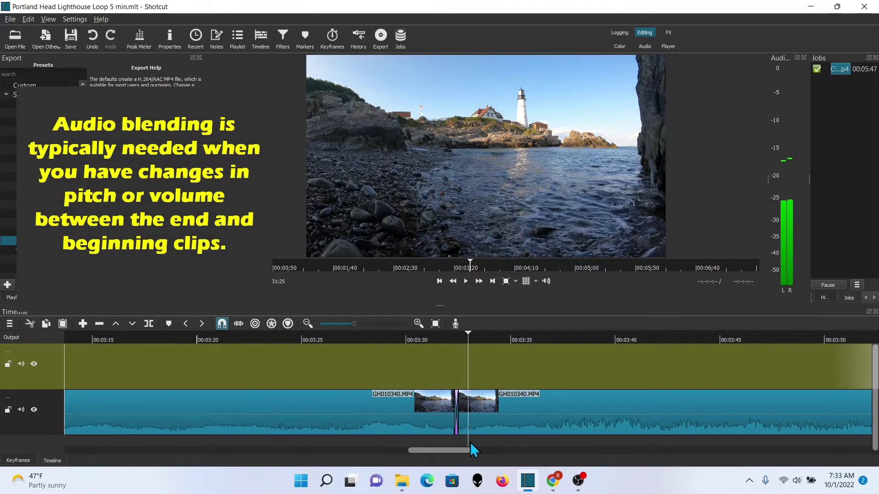
Step: Slide the upper-track GH010340.MP4 copy earlier over the lower clips, ending the project at 00:05:52:06
left_click_drag(466, 441, 454, 438)
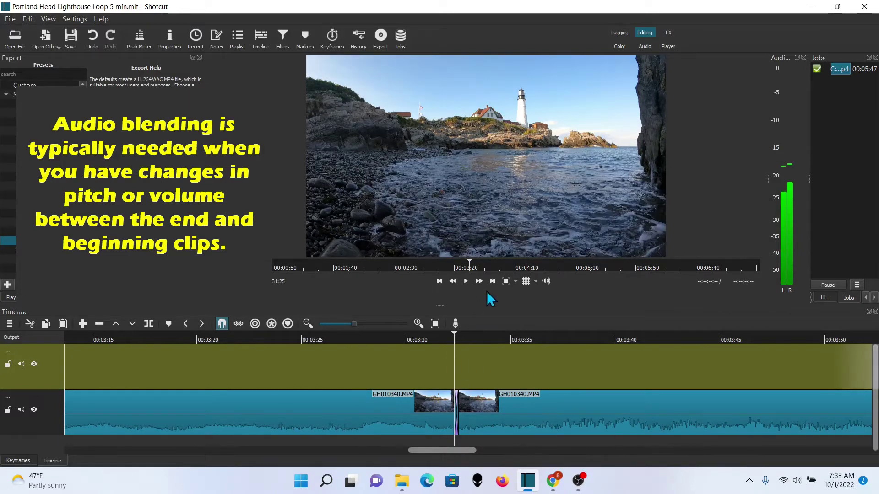
left_click(437, 324)
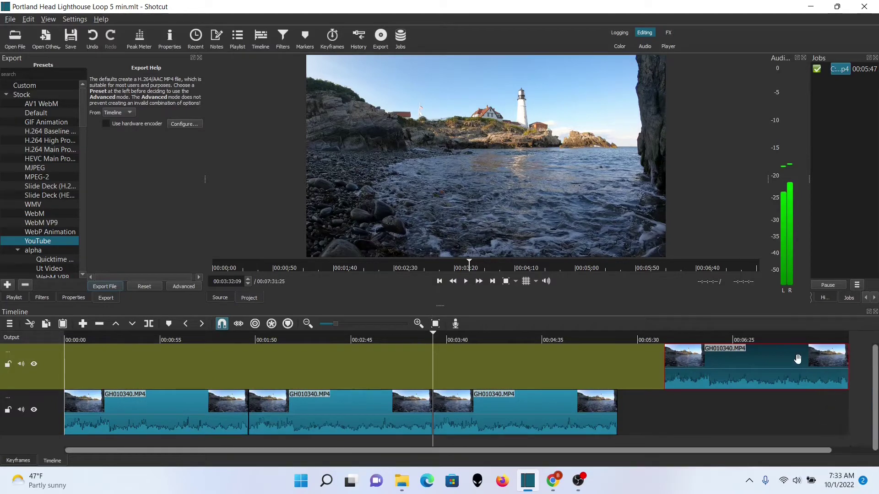
left_click_drag(791, 372, 609, 362)
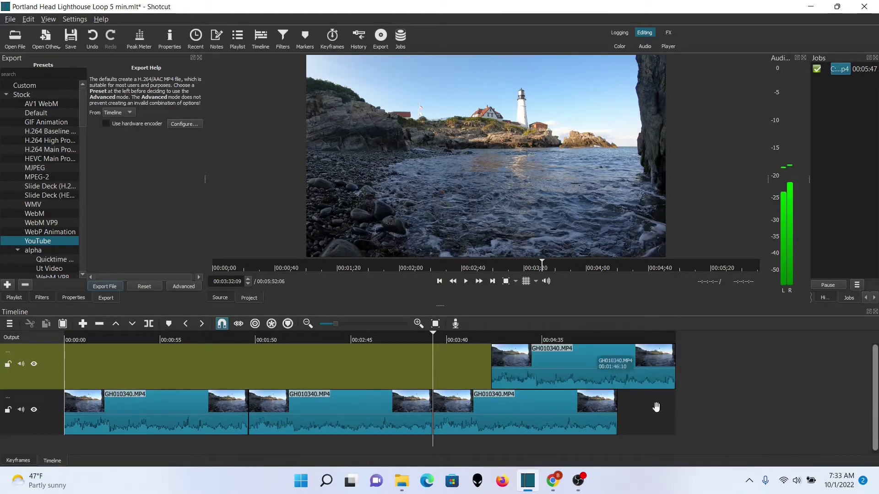
left_click(669, 444)
left_click_drag(337, 325, 350, 326)
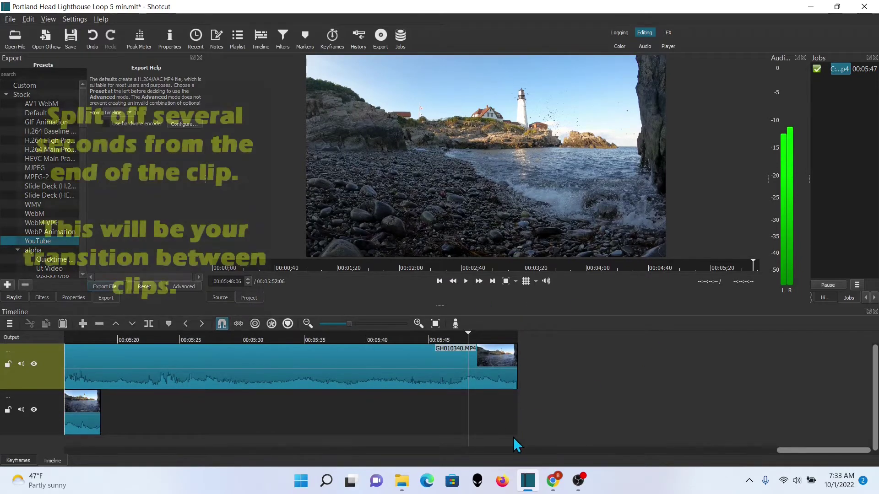
Step: Split the upper clip a few seconds before its end with S
left_click(508, 438)
left_click(508, 438)
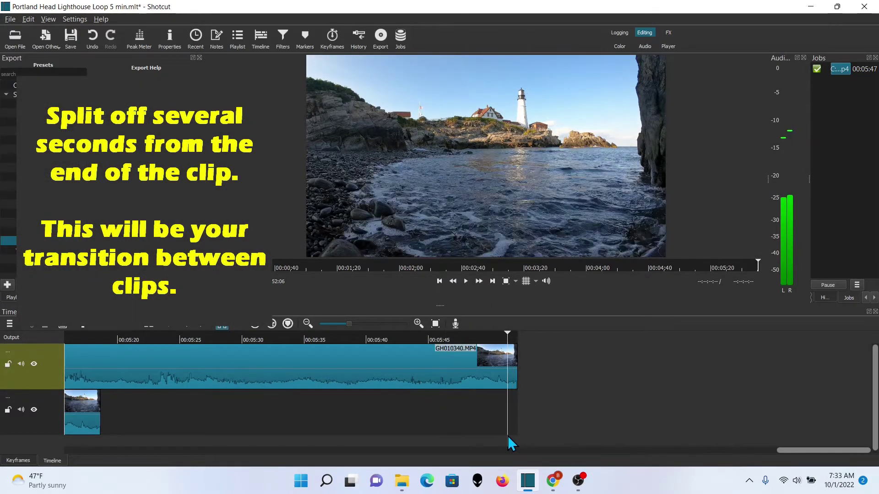
mouse_move(507, 436)
left_mouse_down()
mouse_move(523, 435)
mouse_move(506, 430)
left_mouse_up()
key("s")
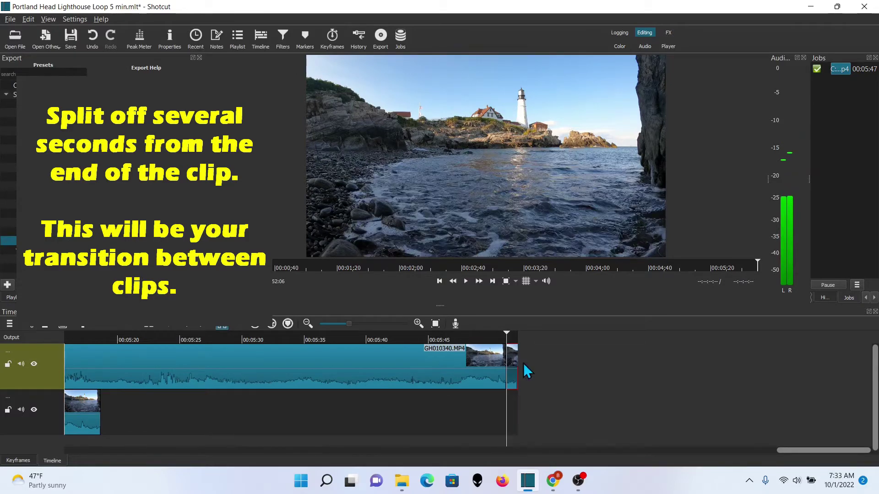
left_click(28, 19)
left_click(195, 266)
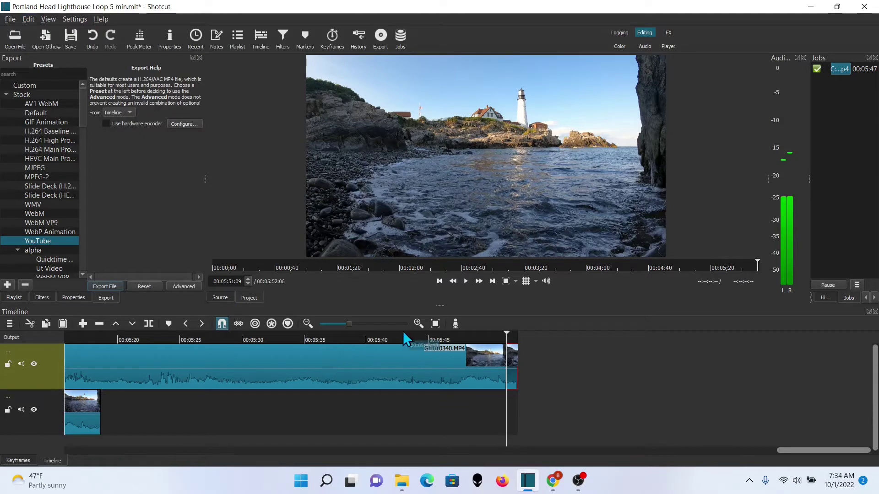
Step: Add an empty audio track beneath the two video tracks
left_click_drag(439, 305, 440, 266)
mouse_move(79, 389)
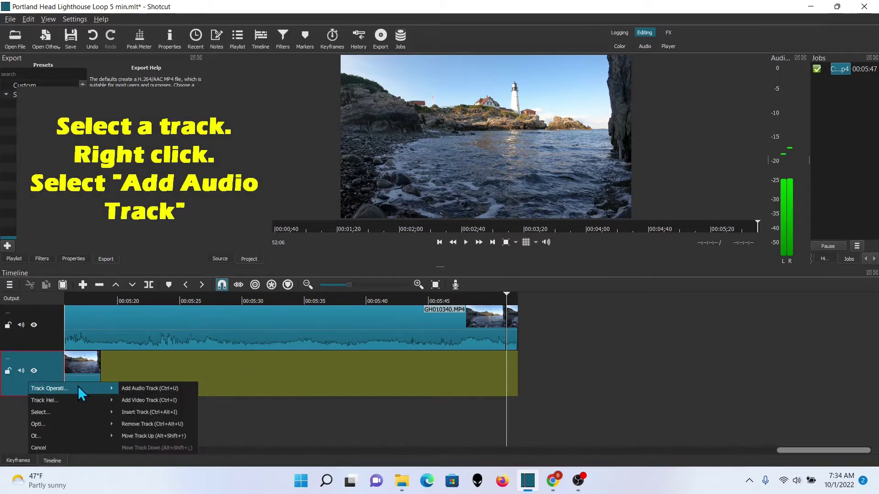
left_click(126, 388)
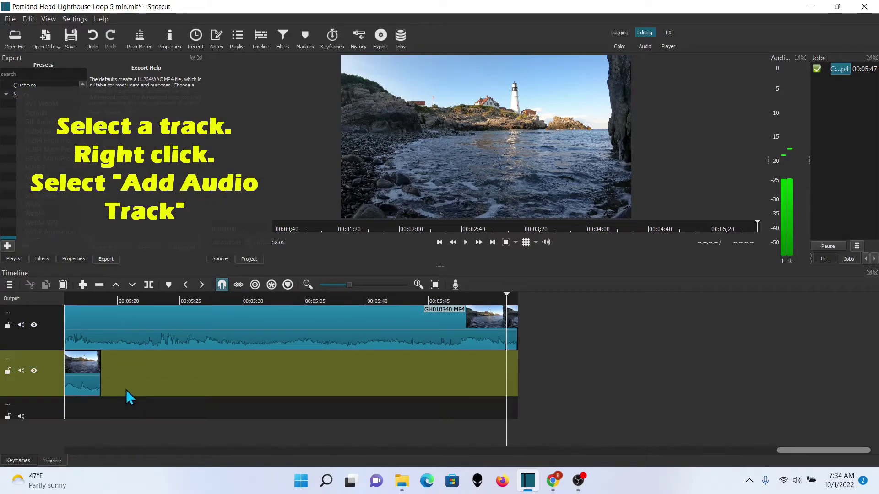
left_click(513, 335)
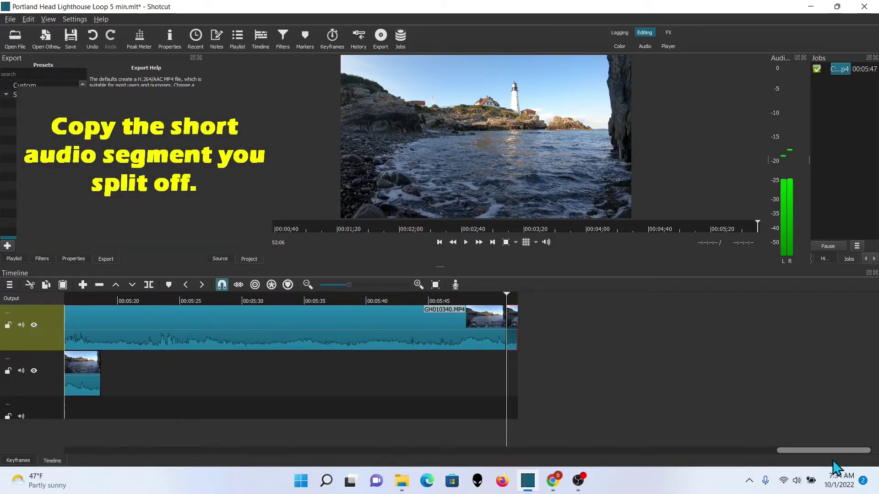
left_click_drag(825, 458, 519, 471)
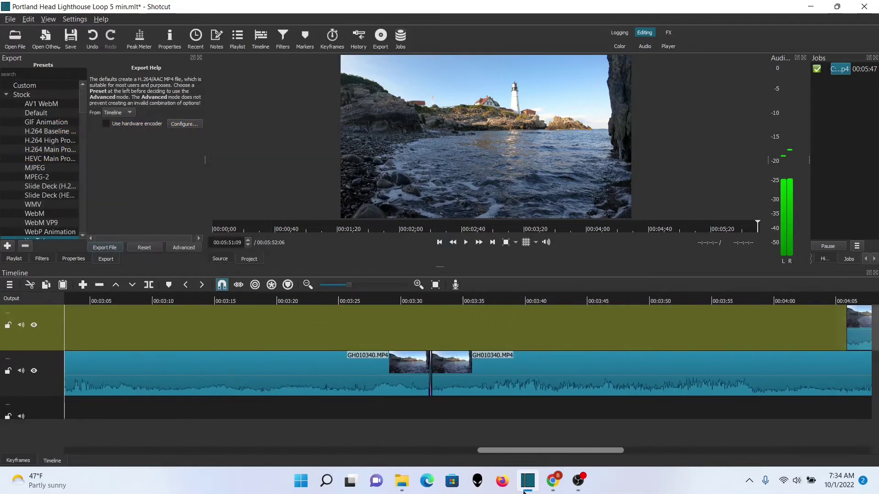
Step: Paste a GH010340.MP4 audio clip onto the audio track and line it up under the 00:03:32 transition
left_click(419, 415)
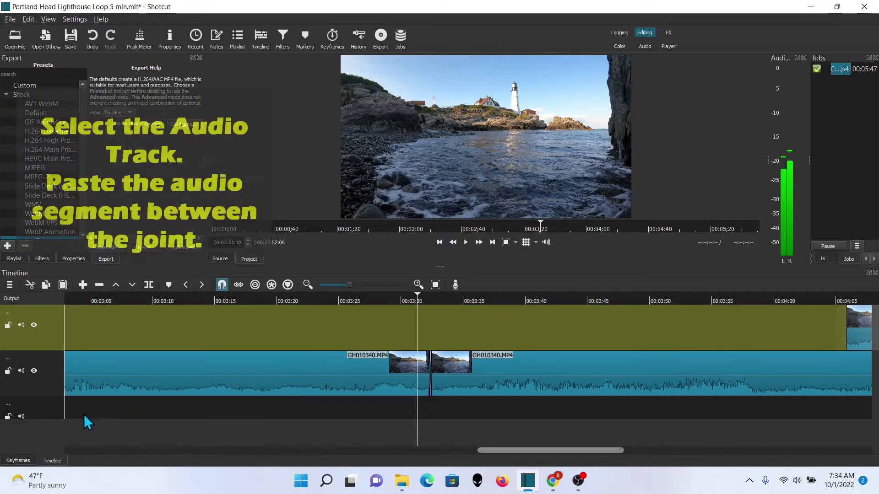
left_click(50, 418)
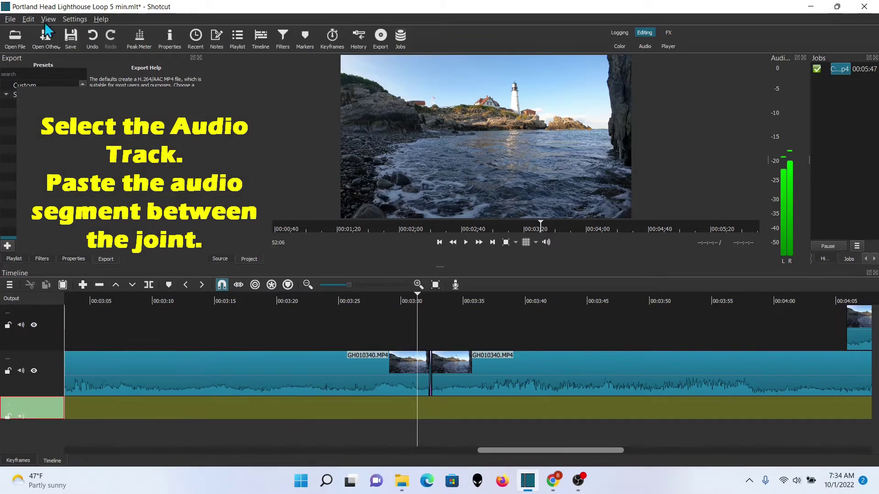
left_click(26, 20)
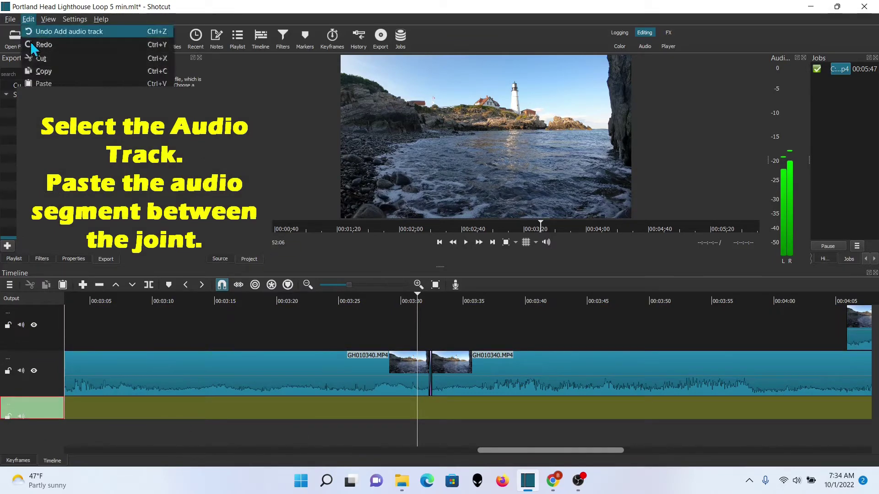
left_click(44, 83)
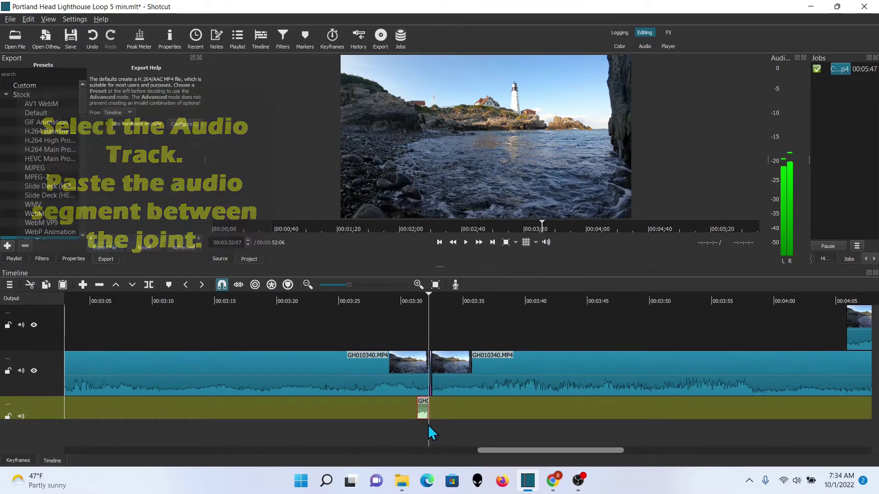
left_click_drag(346, 285, 356, 287)
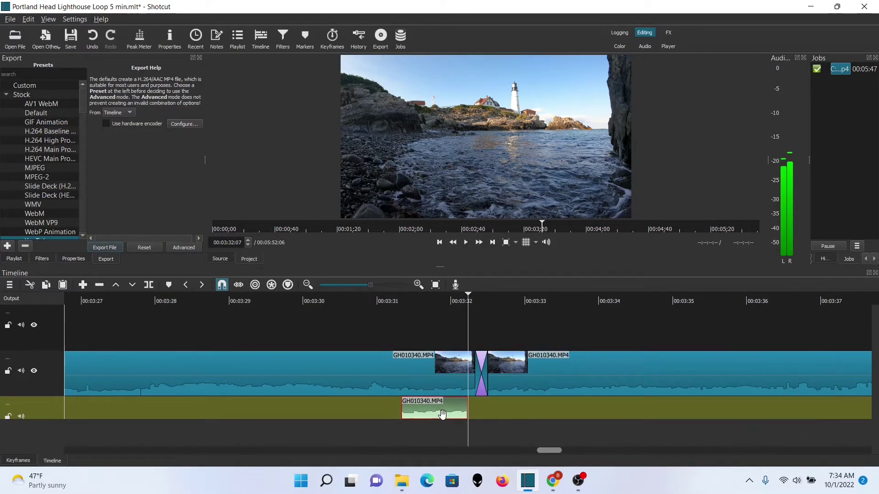
left_click_drag(433, 412, 494, 425)
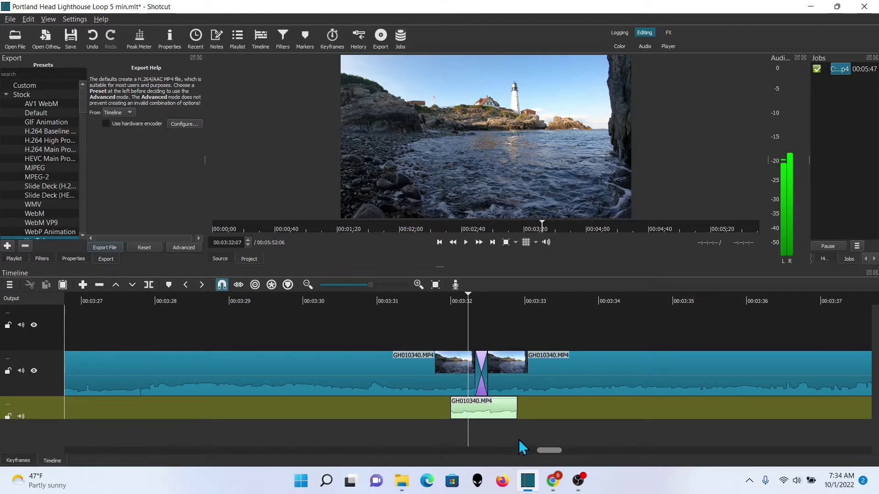
Step: Play back the 00:03:32 transition several times to check the audio patch
left_click(447, 432)
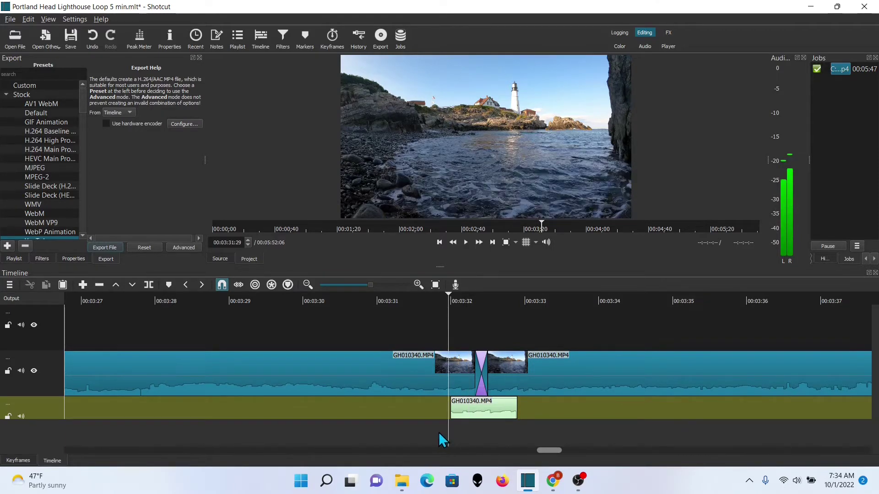
left_click(431, 433)
left_click(466, 242)
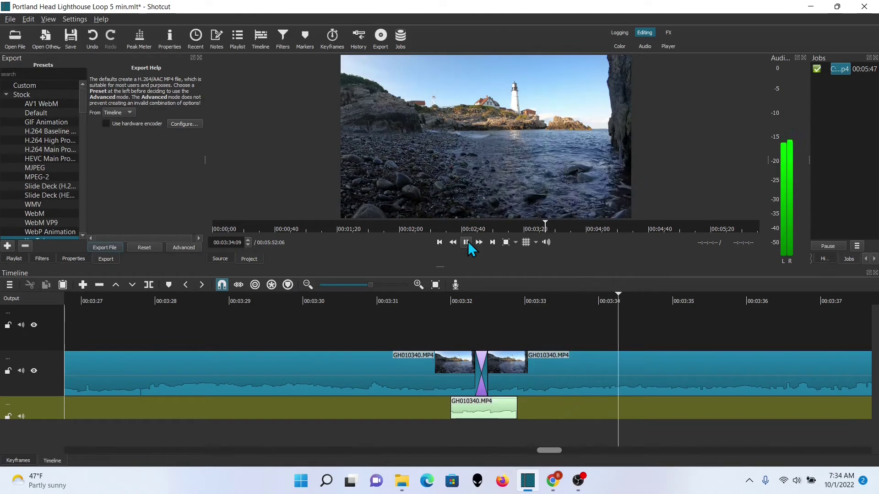
left_click(468, 241)
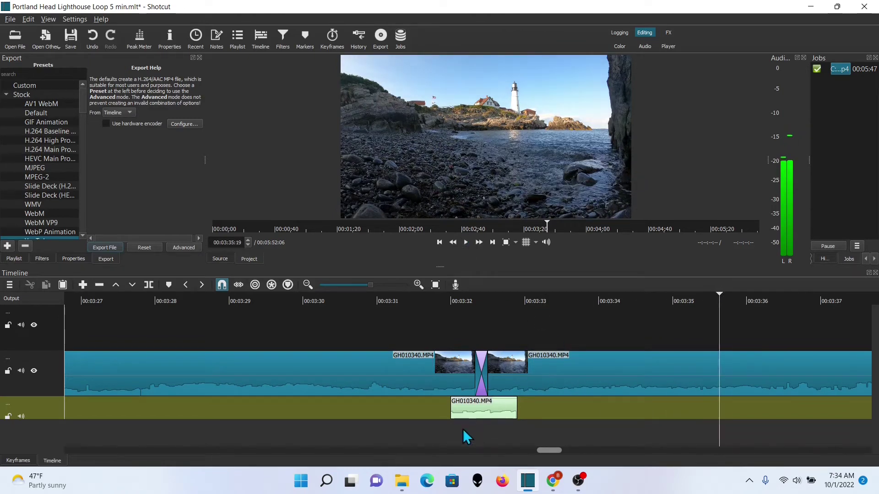
left_click(451, 430)
left_click(467, 242)
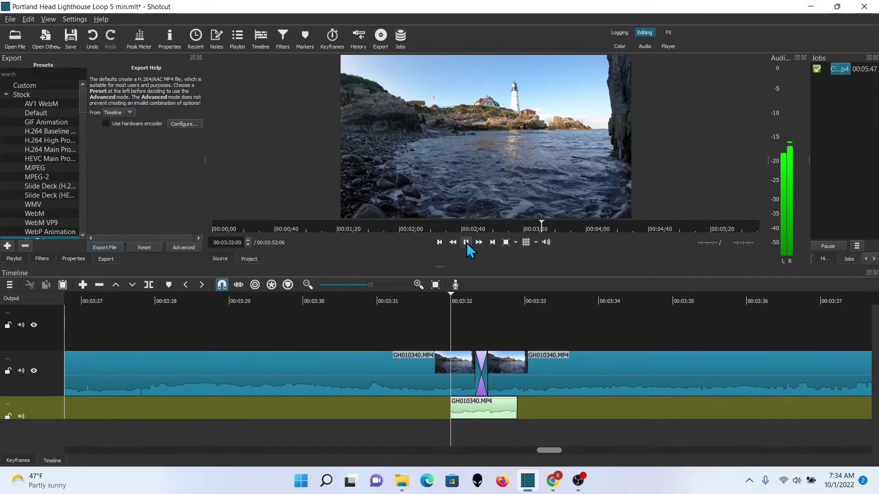
left_click(466, 243)
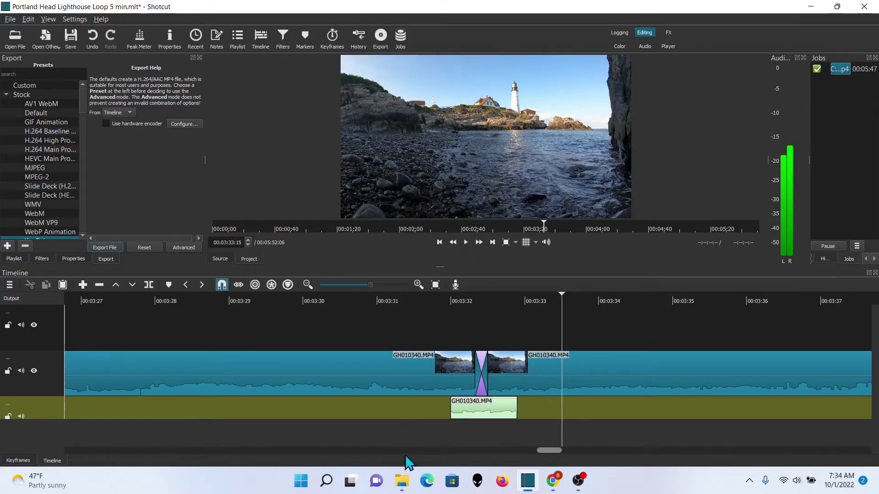
left_click(427, 431)
left_click(467, 242)
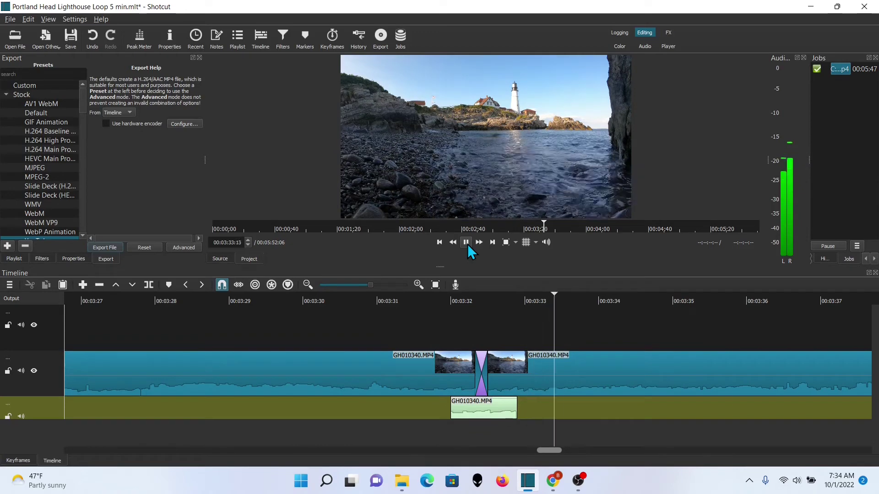
left_click(466, 243)
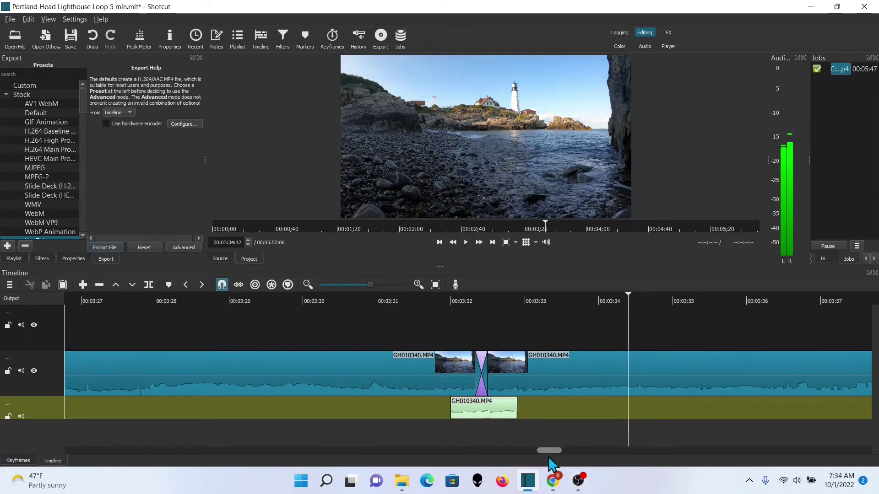
left_click_drag(550, 451, 322, 451)
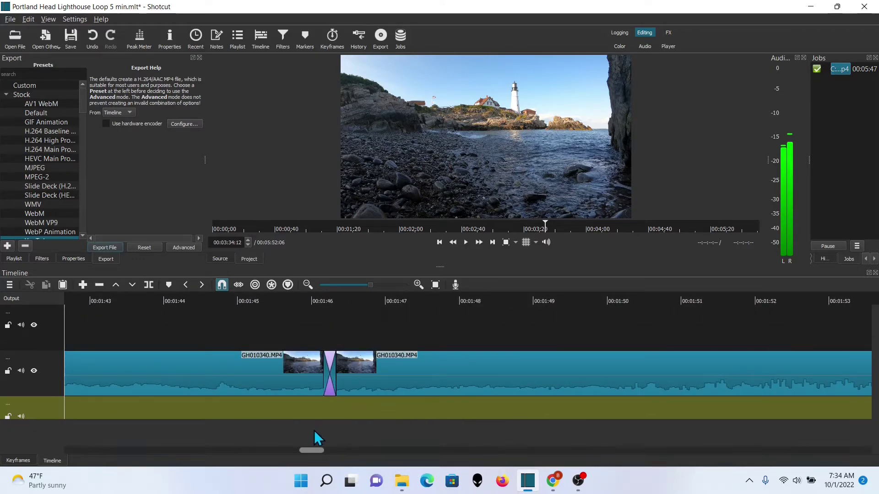
Step: Paste an audio clip over the 00:01:46 joint and nudge the 00:03:33 audio left under its transition
left_click(314, 432)
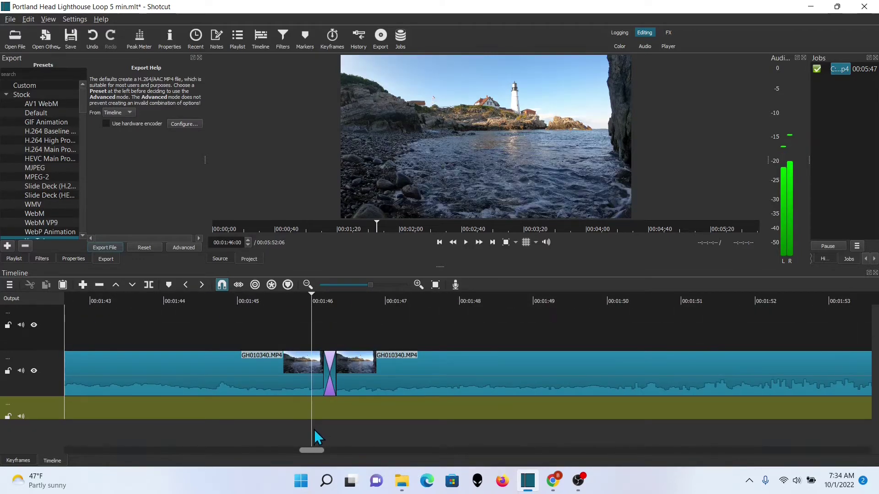
left_click(28, 19)
left_click(41, 81)
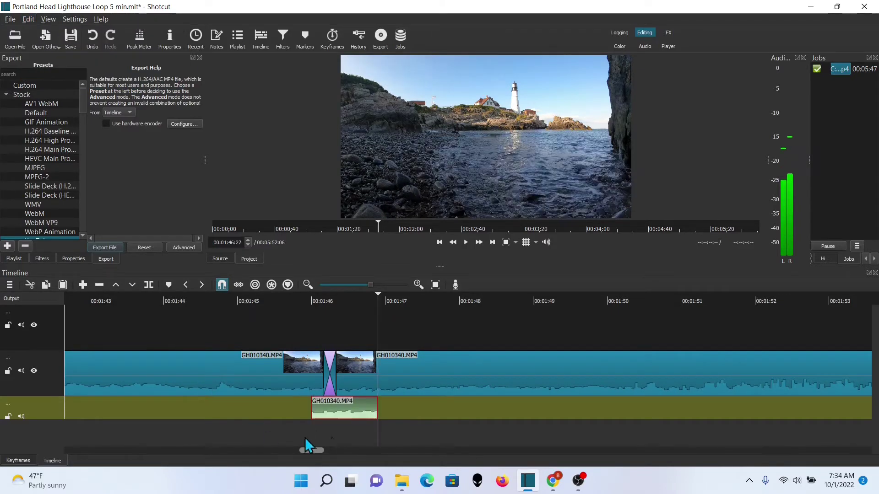
left_click_drag(351, 416, 330, 411)
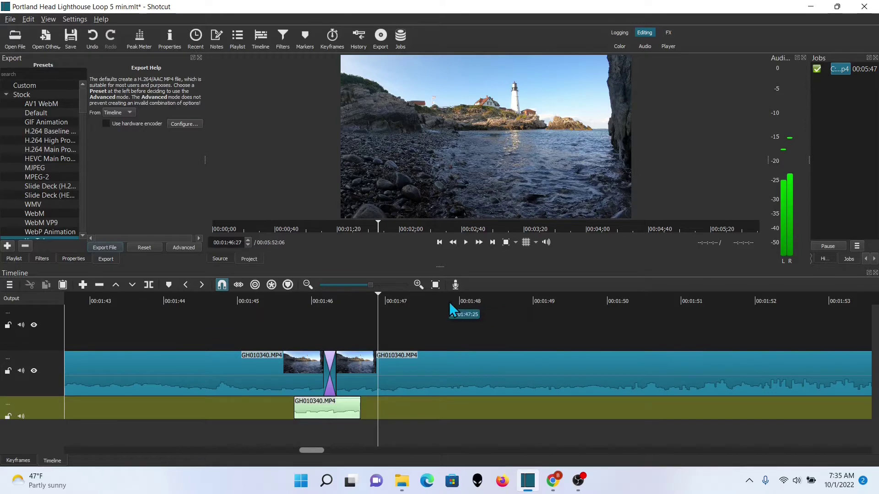
left_click(436, 285)
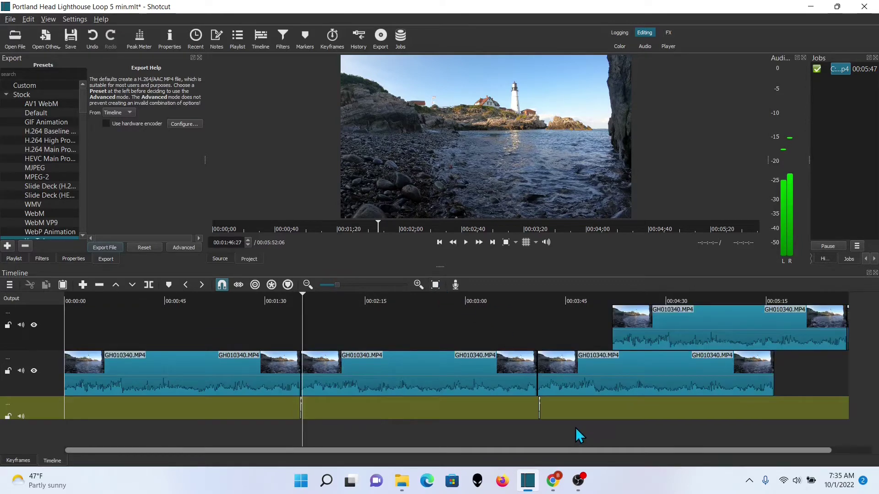
left_click(539, 431)
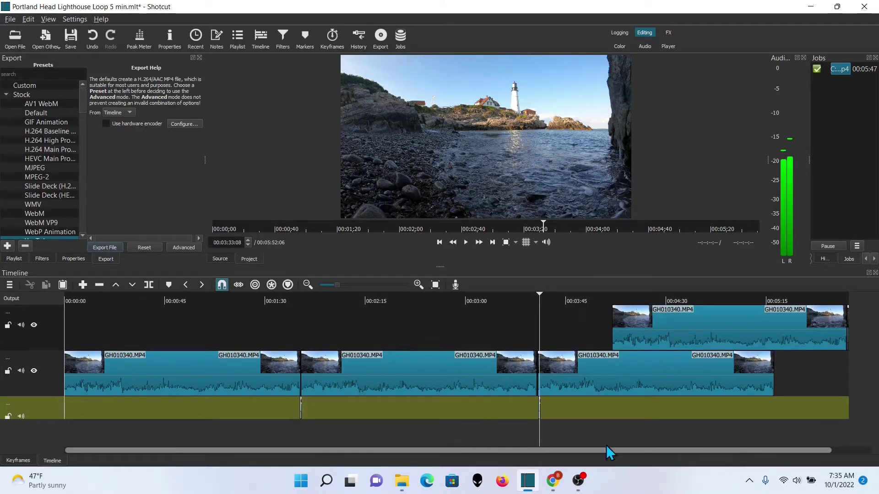
left_click_drag(345, 287, 367, 288)
left_click_drag(469, 411, 407, 402)
Step: Delete the long leftover clip from the top track, leaving only its short tail near 00:05:52
key("0")
left_click(748, 333)
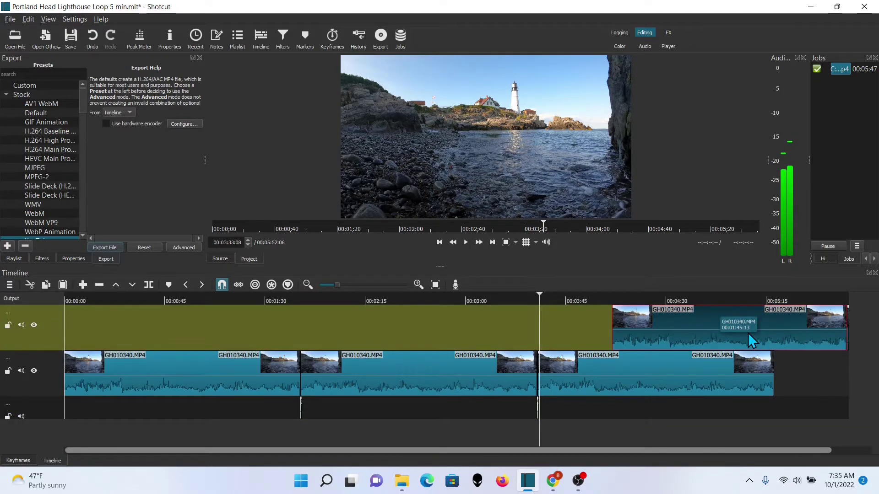
key("Delete")
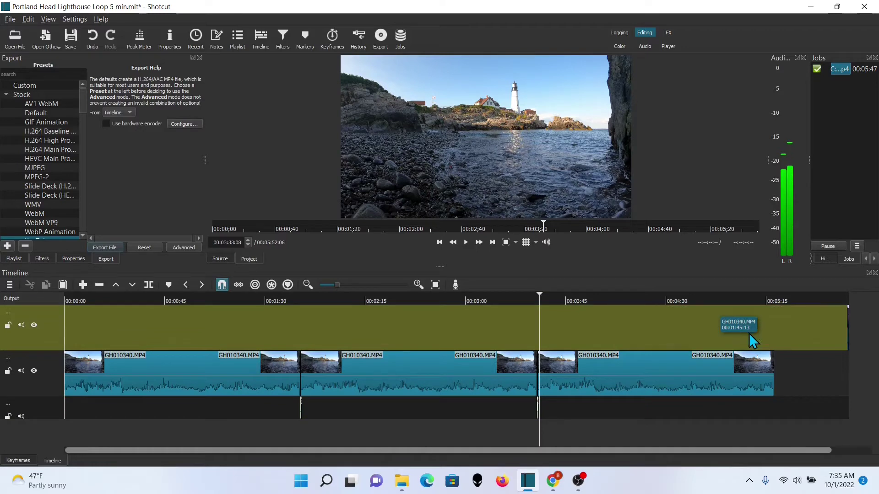
left_click(846, 425)
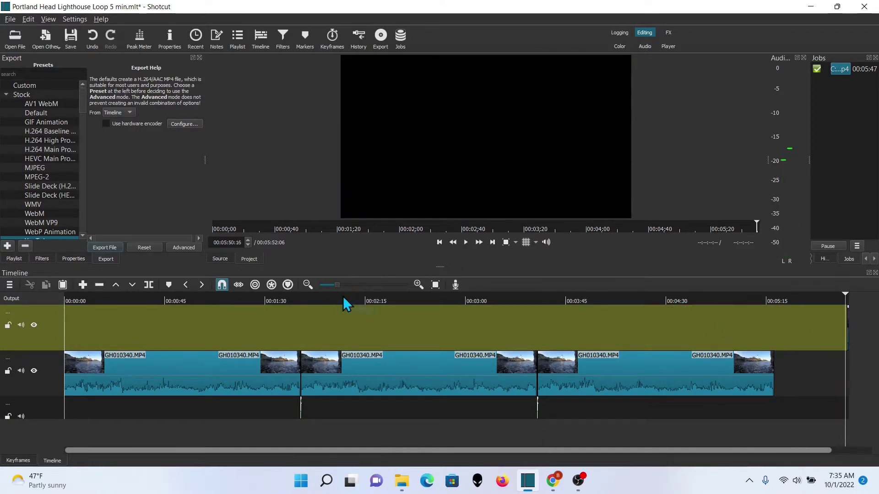
left_click_drag(341, 284, 368, 285)
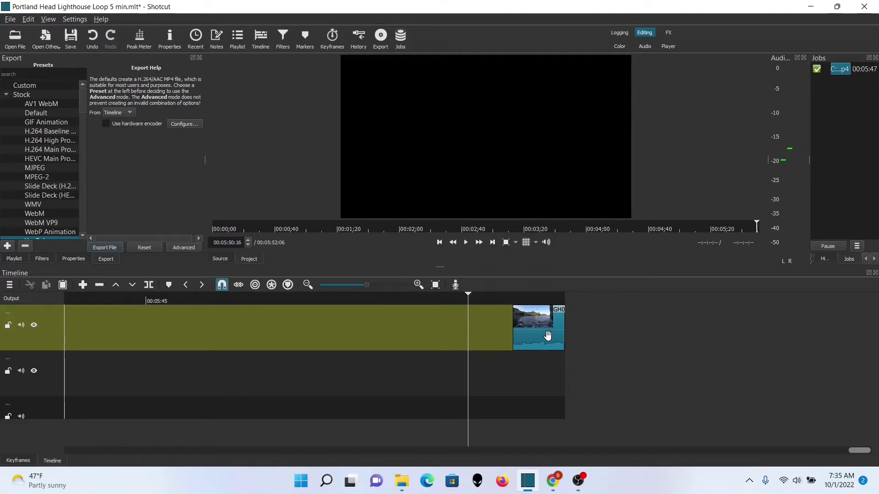
Step: Delete the stray end clip so the project runs 00:05:18:20, and export the loop video
left_click(548, 336)
key("Delete")
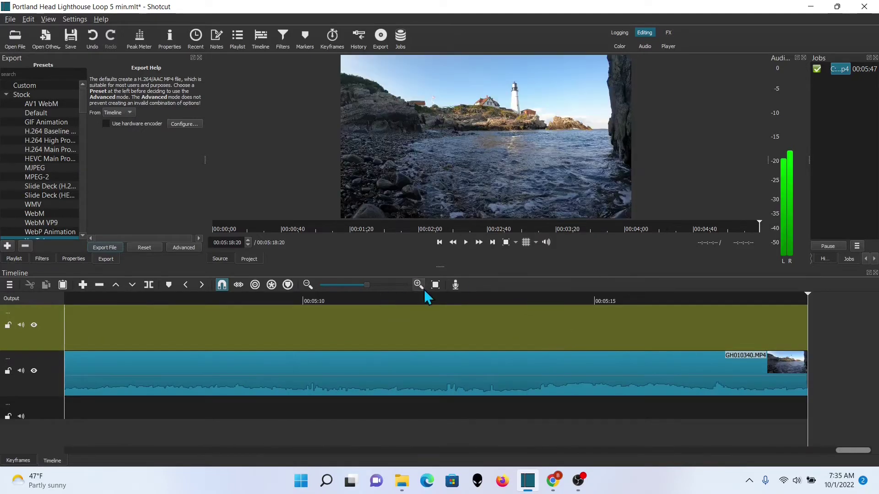
left_click(436, 285)
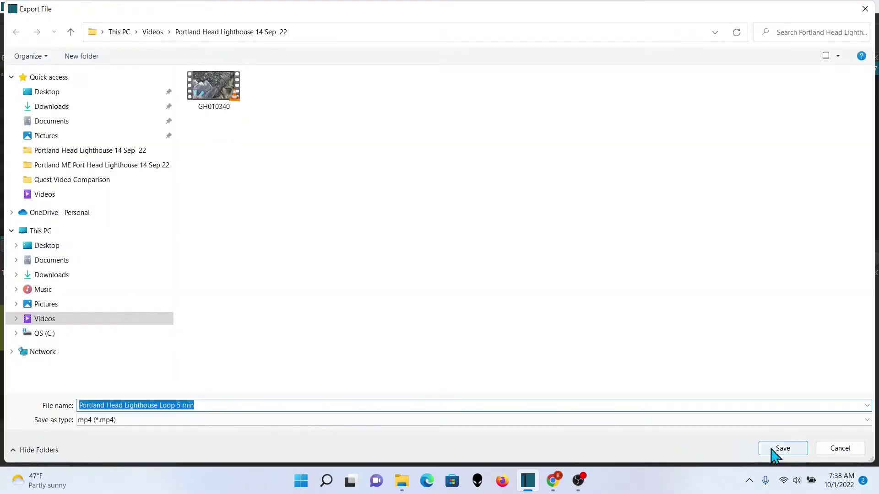
left_click(778, 449)
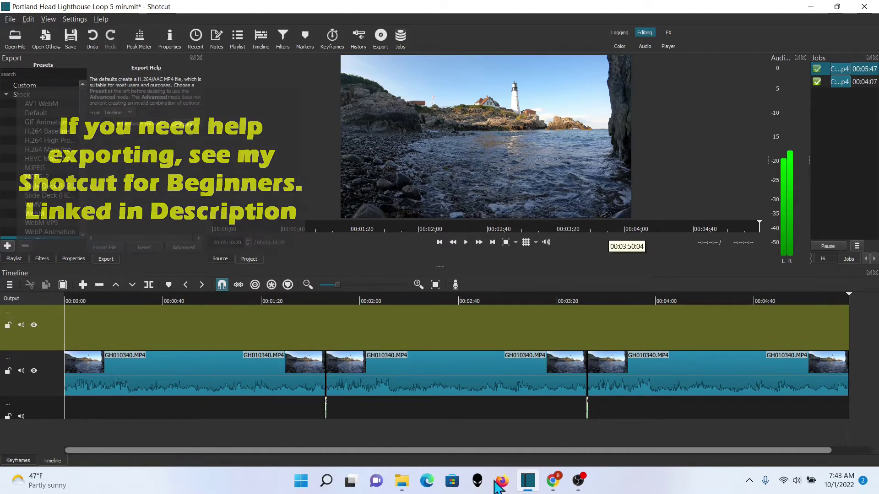
Step: Play the re-exported 05:18 loop in VLC, skipping ahead past 01:37 and pausing at 01:50
mouse_move(525, 489)
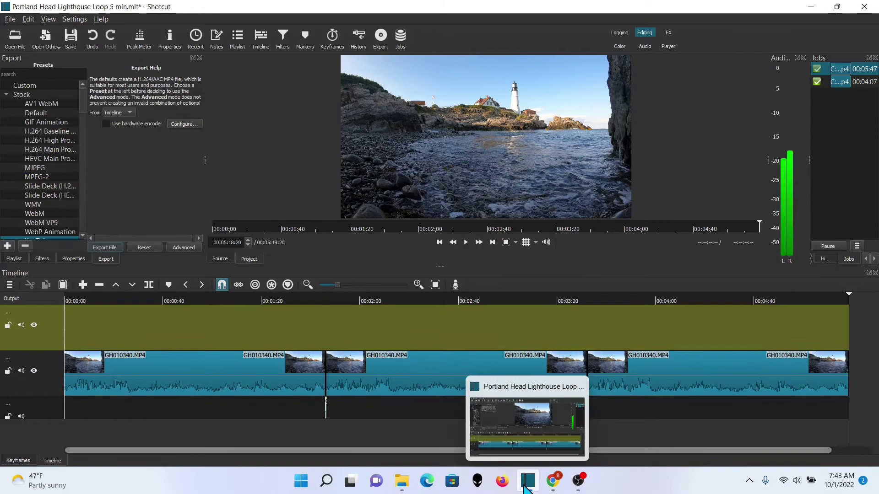
left_click(403, 481)
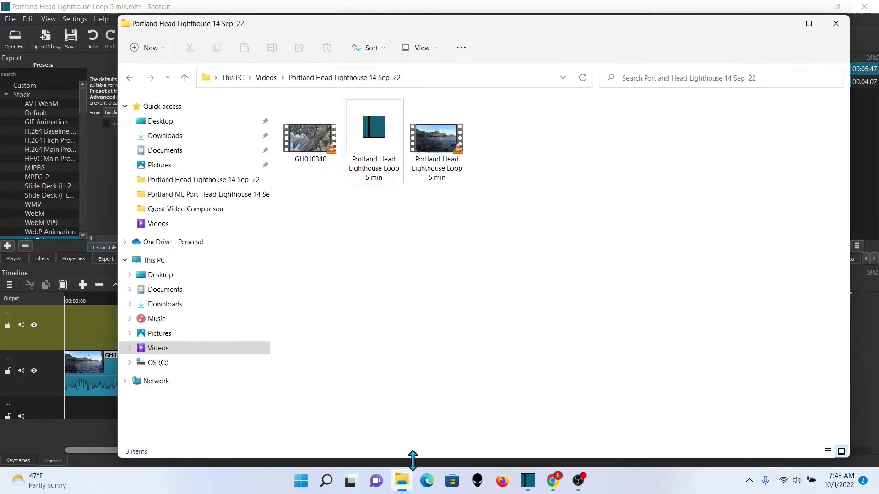
double_click(447, 153)
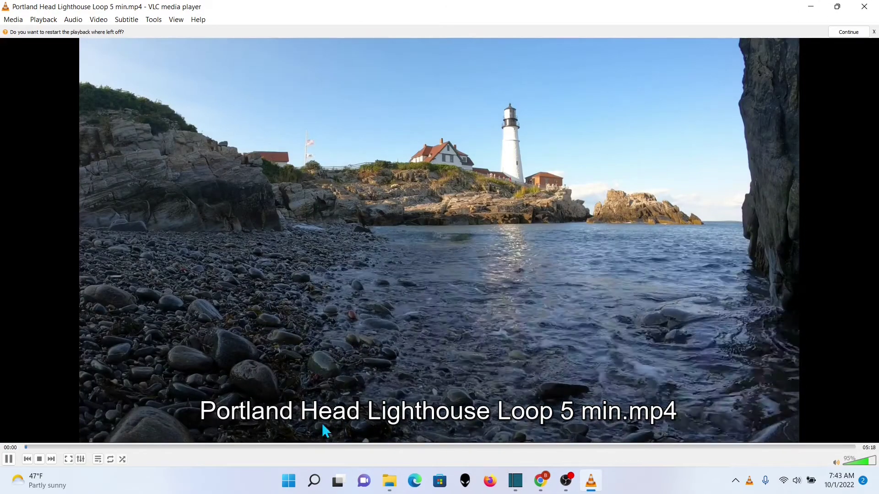
left_click(242, 448)
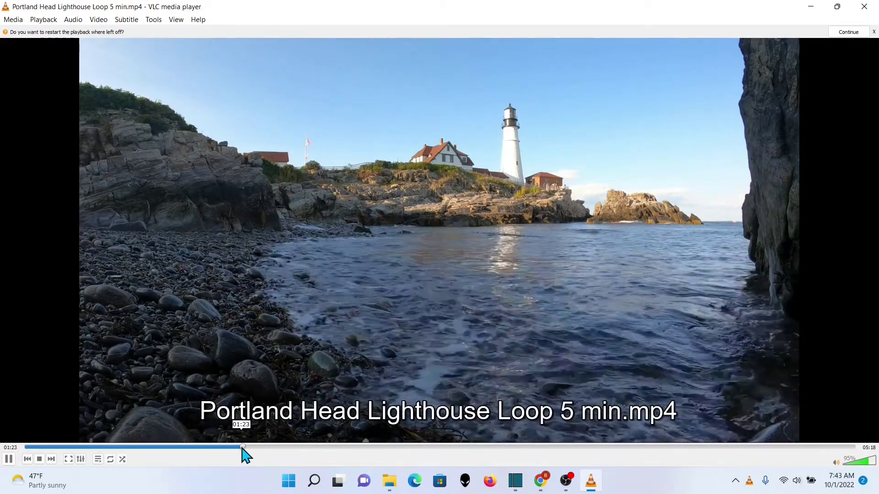
left_click(278, 448)
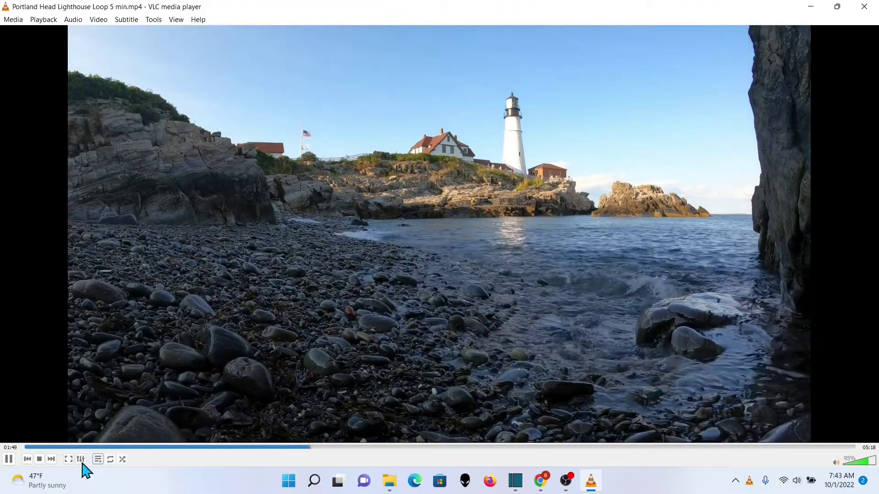
left_click(9, 460)
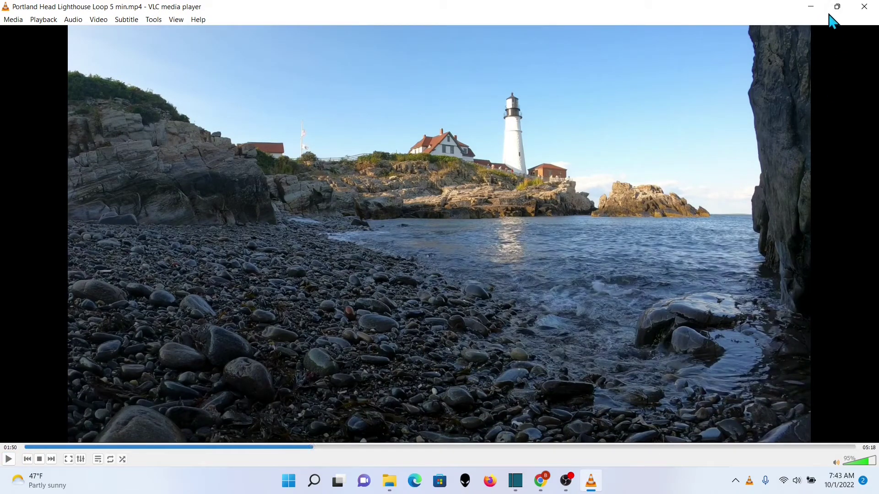
Step: Close VLC and place Portland Head Lighthouse Loop 5 min.mp4 on a new Shotcut project's timeline
left_click(864, 7)
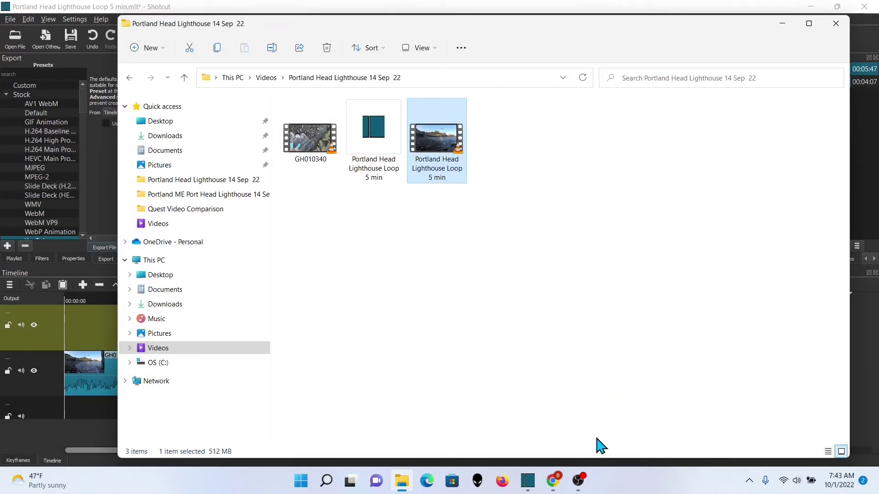
left_click(528, 481)
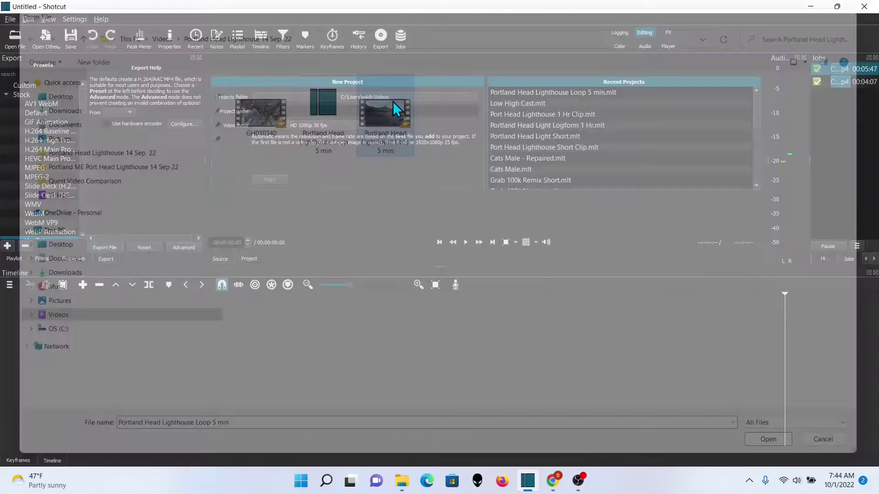
double_click(393, 101)
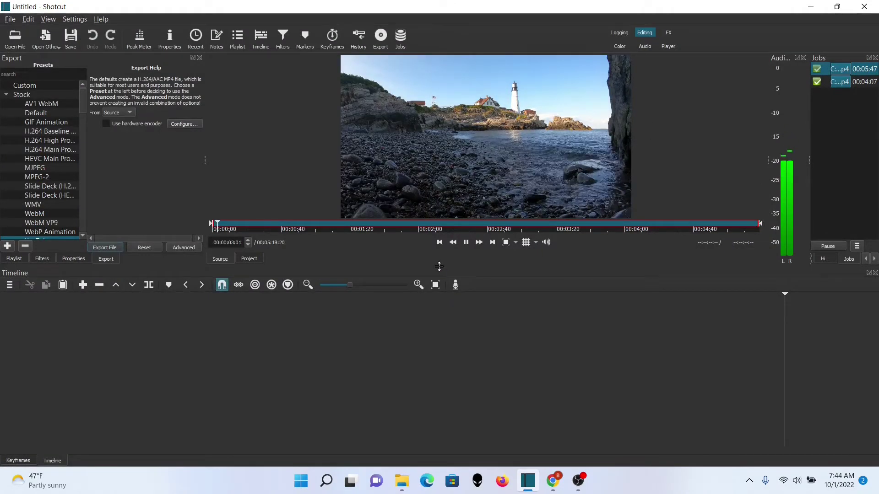
left_click_drag(440, 267, 440, 323)
left_click_drag(481, 206, 526, 377)
Step: Paste a second copy of the 5-minute loop clip after the first at the timeline end
left_click(506, 300)
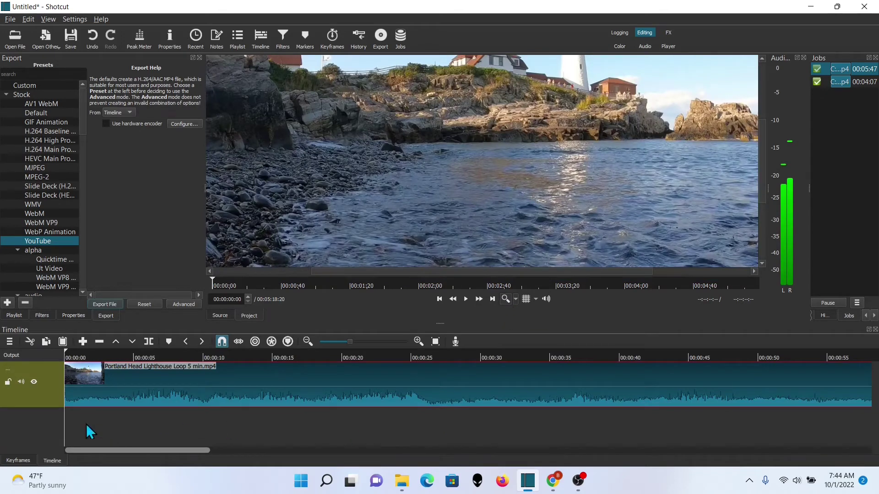
left_click(435, 341)
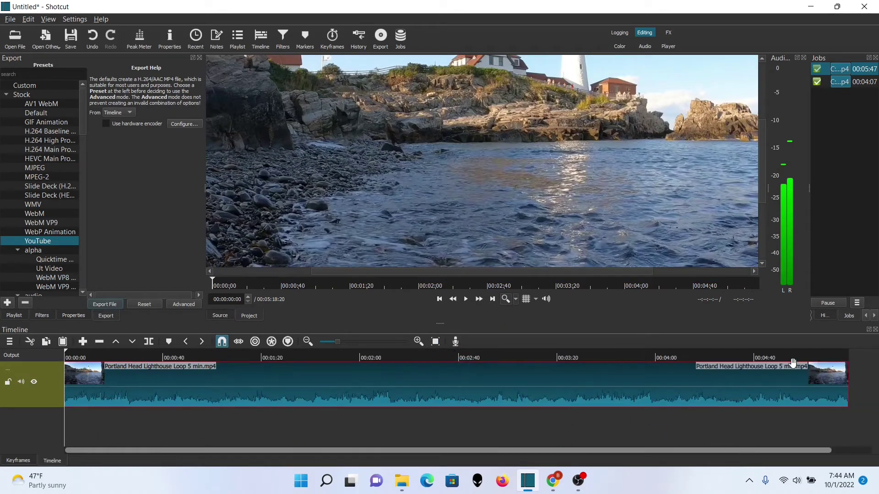
left_click(57, 48)
key("Escape")
left_click(848, 426)
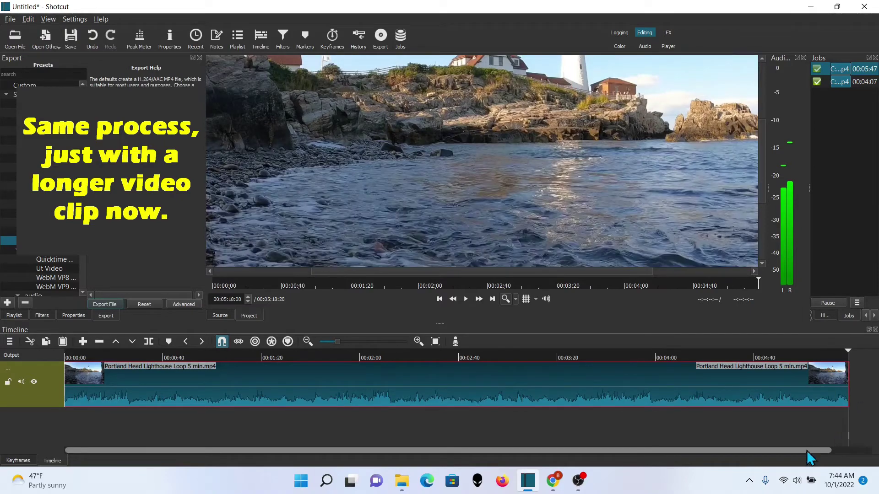
scroll(807, 451, "right", 2)
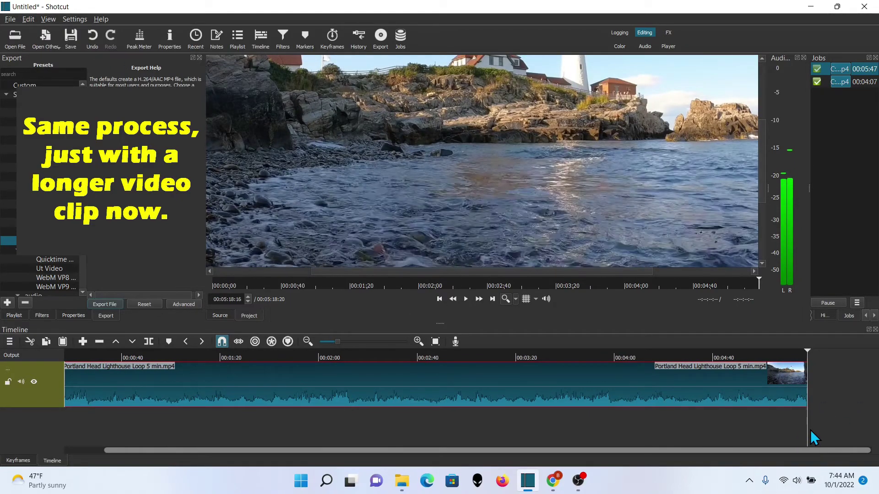
left_click(29, 19)
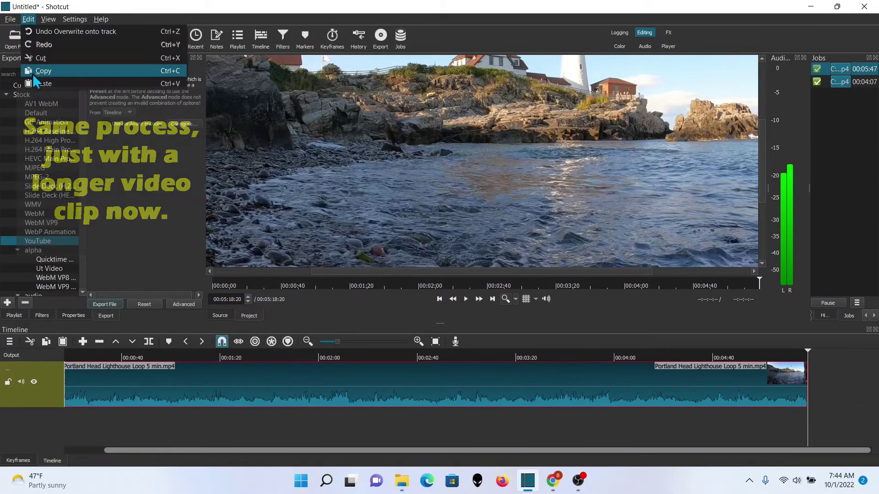
left_click(41, 69)
Step: Overlap the second loop onto the first at their joint to form a crossfade
left_click(436, 342)
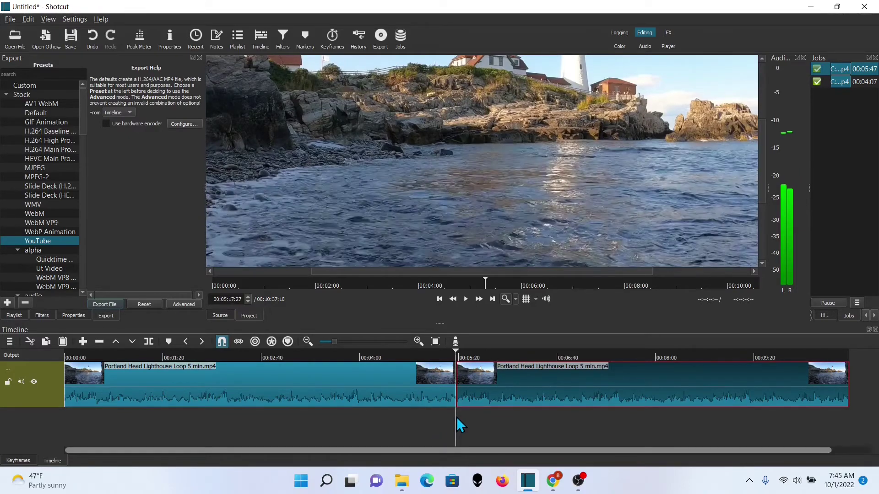
left_click_drag(335, 341, 375, 341)
left_click(506, 427)
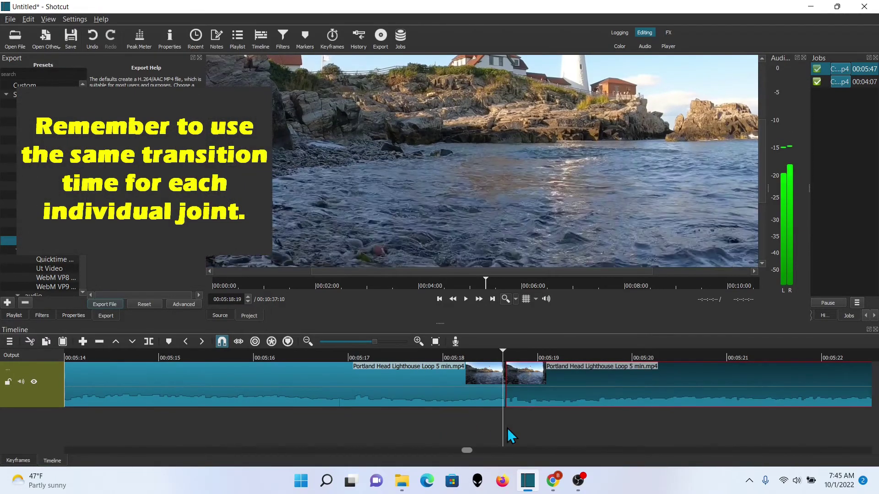
key("Left")
key("Left")
key("Left")
key("Left")
key("Left")
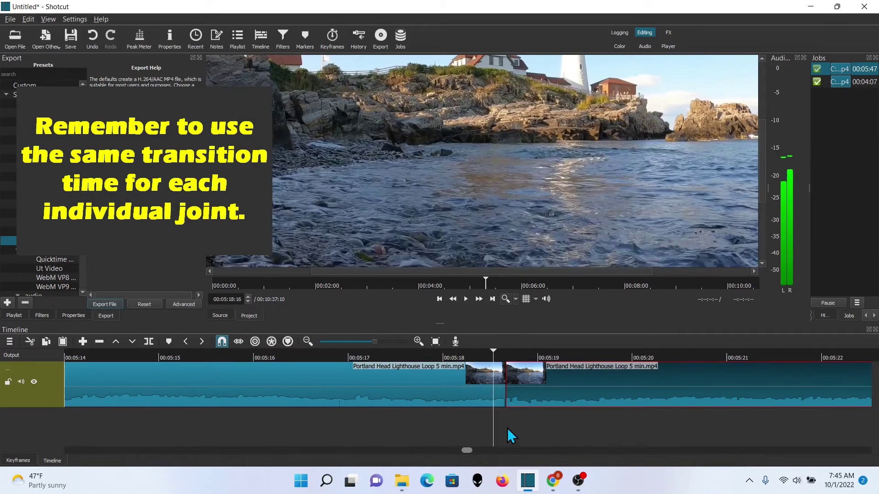
left_click_drag(564, 389, 548, 390)
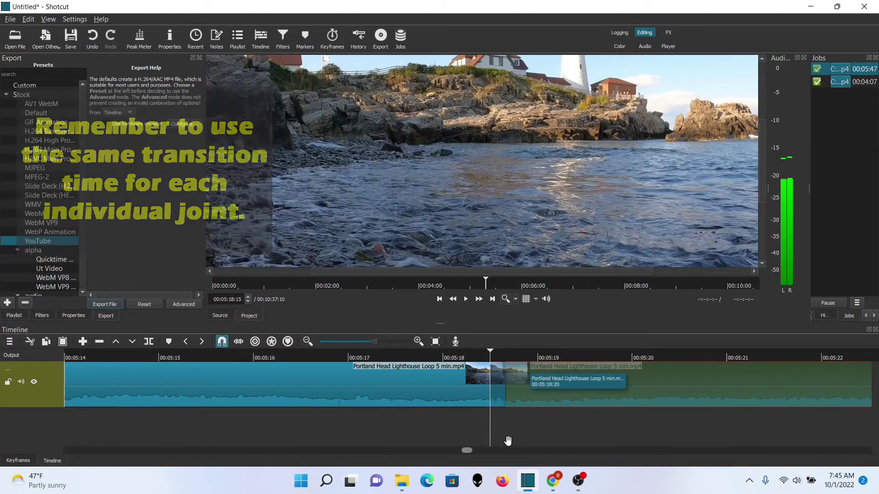
left_click(462, 428)
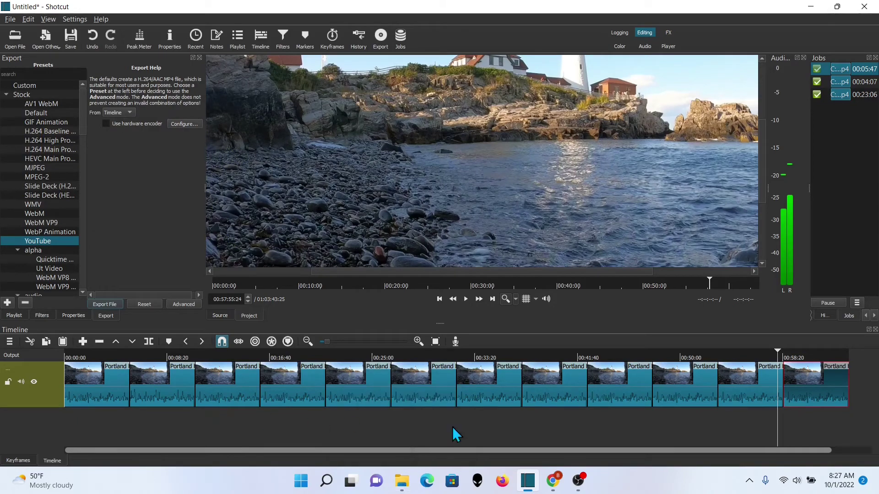
Step: Check the timeline just past the 42-minute clip boundary, then bring up the lighthouse folder in File Explorer
left_click(589, 415)
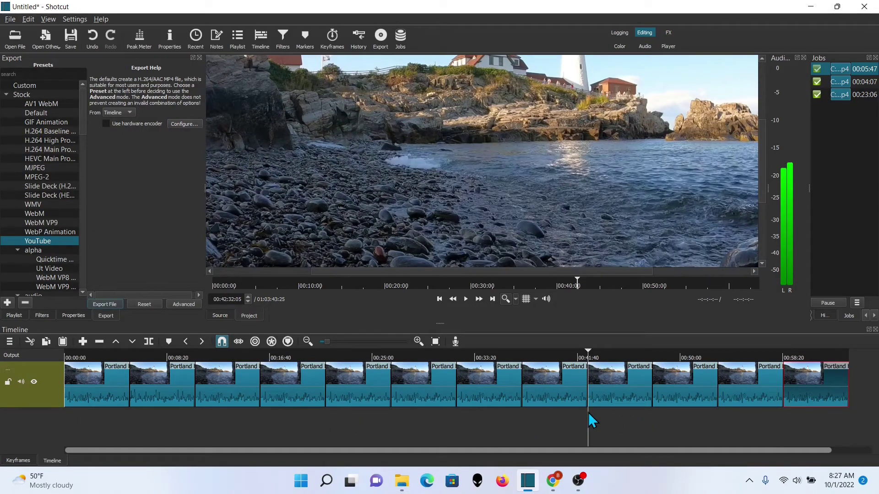
left_click(588, 413)
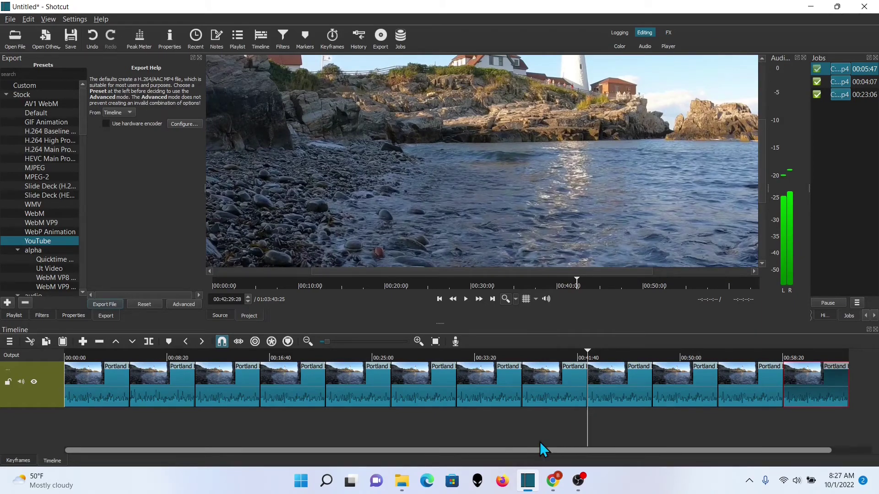
left_click(402, 481)
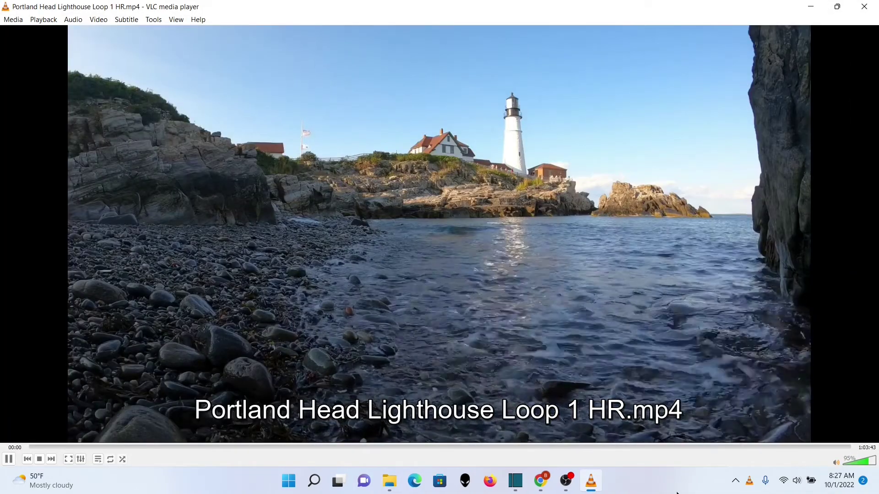
Step: Scrub the 1:03:43 video back to about 42 minutes, watch it, and pause at 42:34
left_click(640, 448)
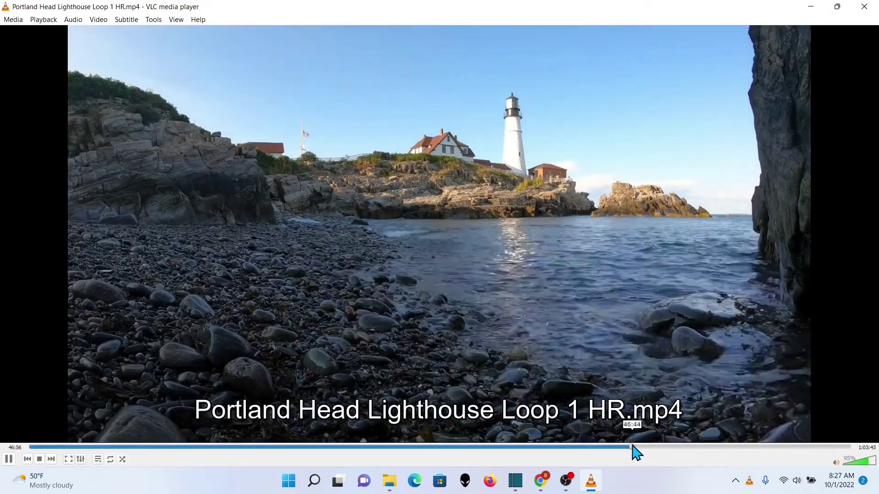
left_click(614, 448)
left_click_drag(612, 447, 573, 448)
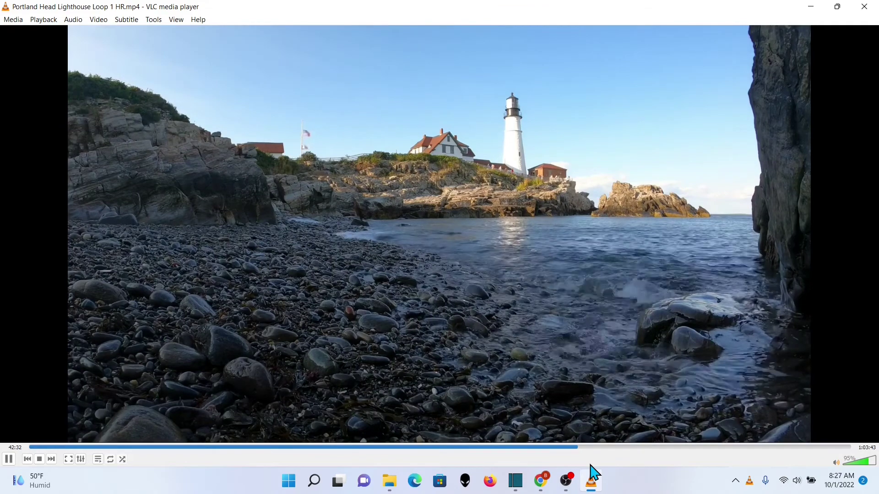
left_click(8, 459)
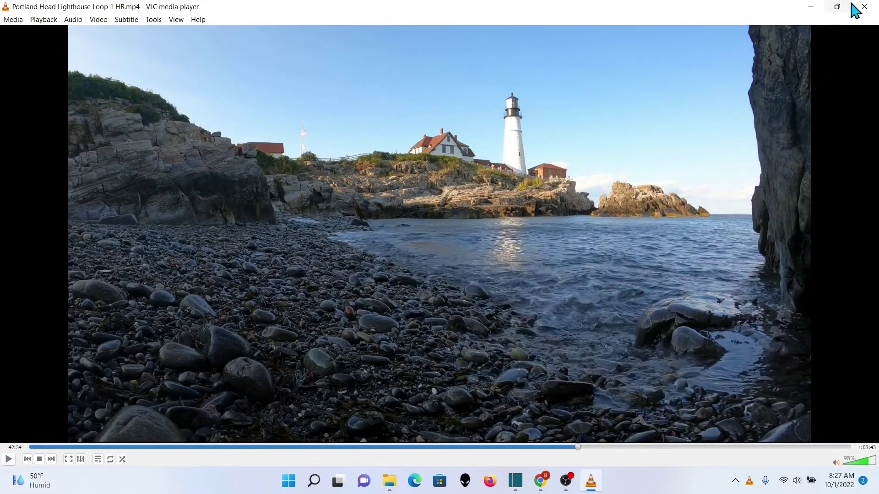
Step: Close VLC, keep Shotcut open, and save the project as 'Portland Head Lighthouse Loop 1 Hr'
left_click(864, 7)
left_click(864, 7)
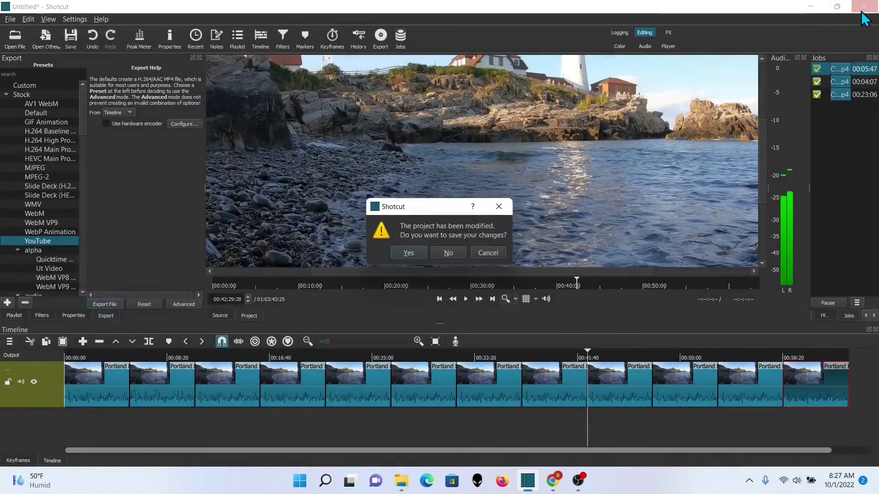
left_click(485, 256)
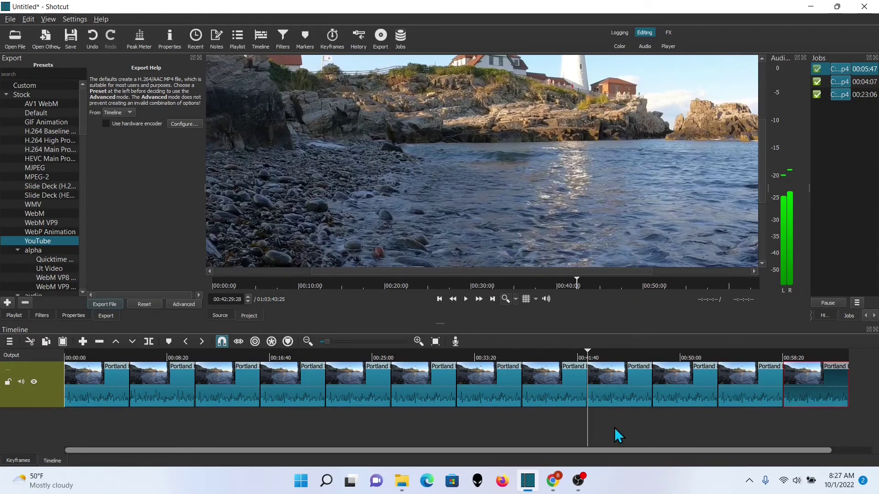
left_click(9, 19)
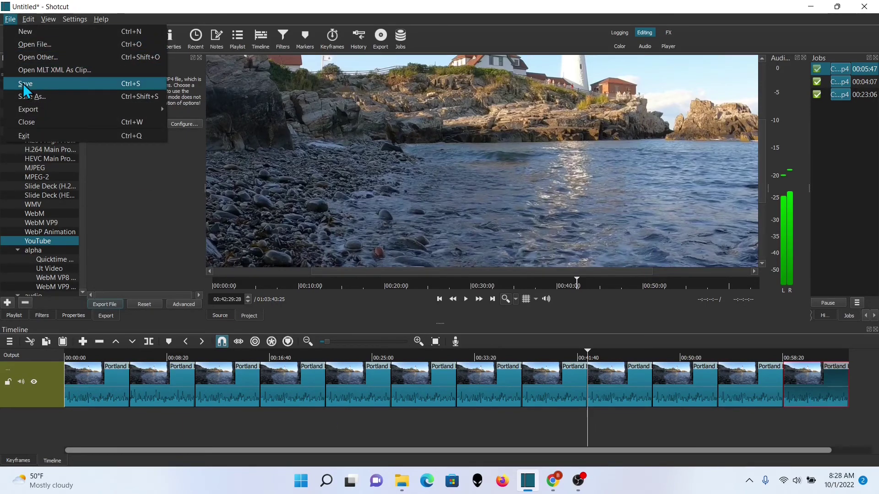
left_click(25, 97)
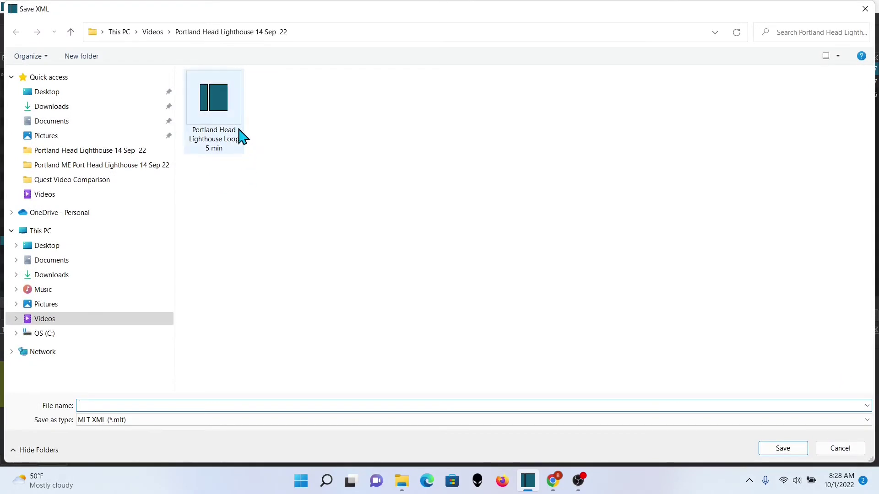
left_click(218, 120)
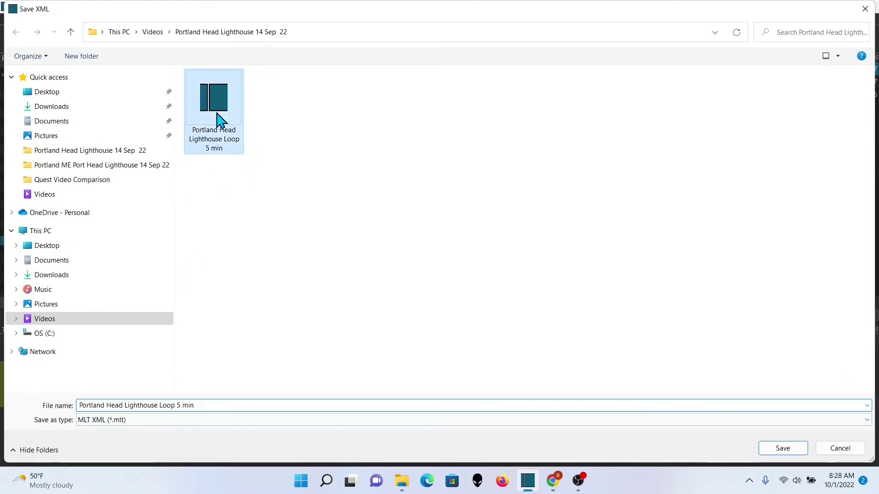
left_click(201, 405)
left_click(200, 405)
key("BackSpace")
key("BackSpace")
key("BackSpace")
key("BackSpace")
key("BackSpace")
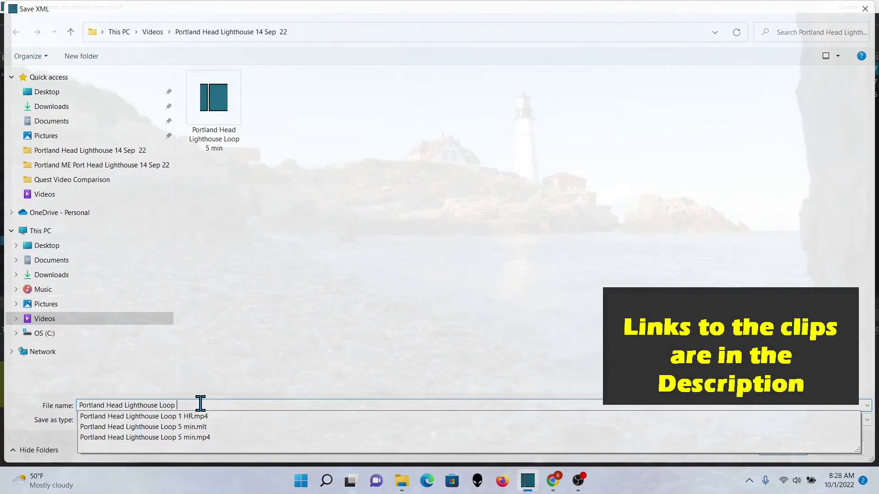
type("1 Hr")
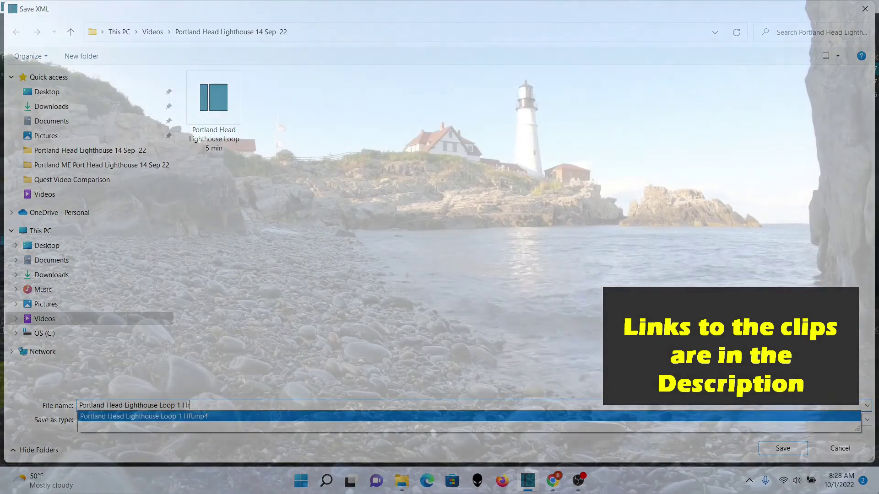
left_click(783, 448)
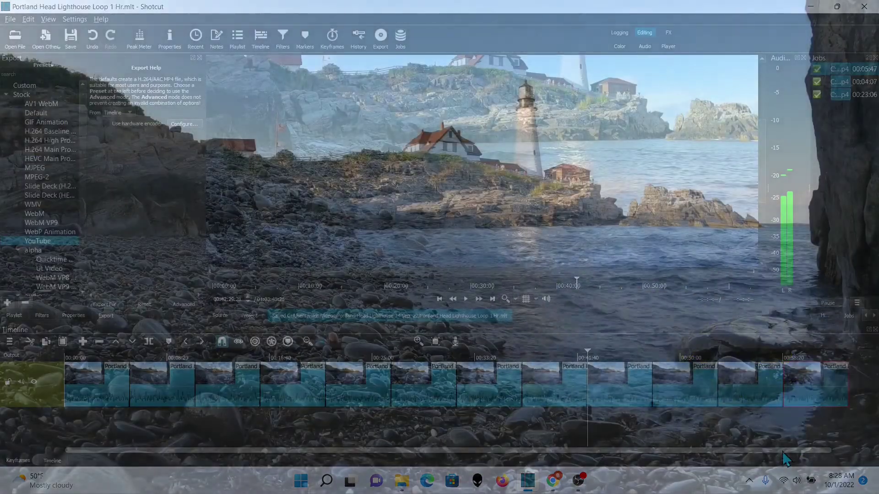